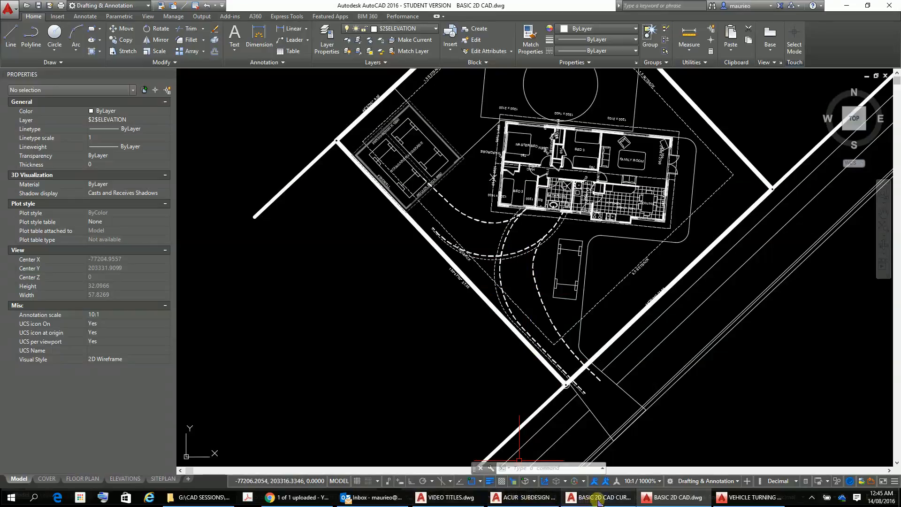
# Switch to the VEHICLE TURNING WDC drawing and examine the scanned turning diagram block alongside the traced turning paths
pyautogui.moveTo(600, 501)
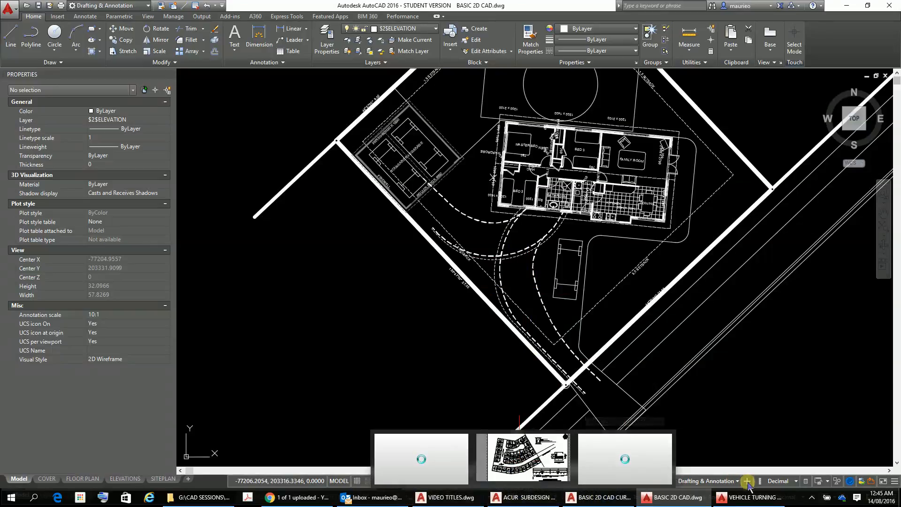
pyautogui.click(750, 500)
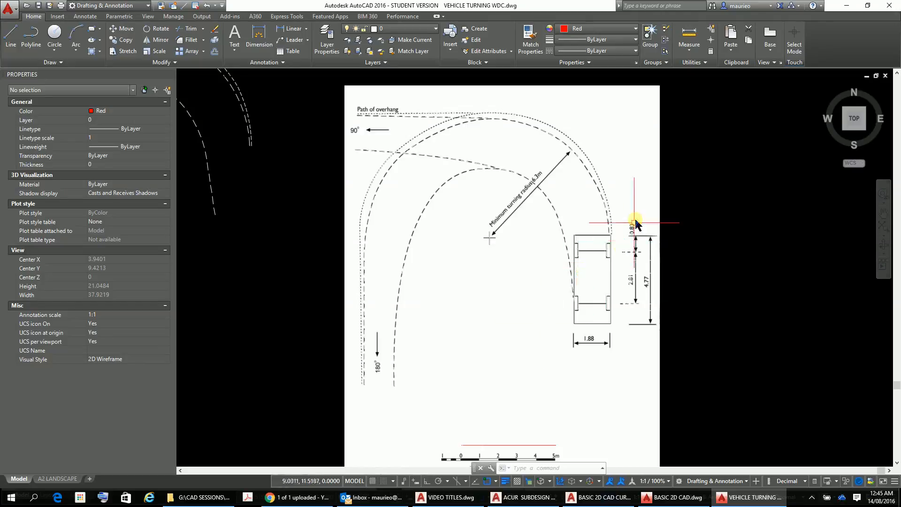
pyautogui.click(659, 189)
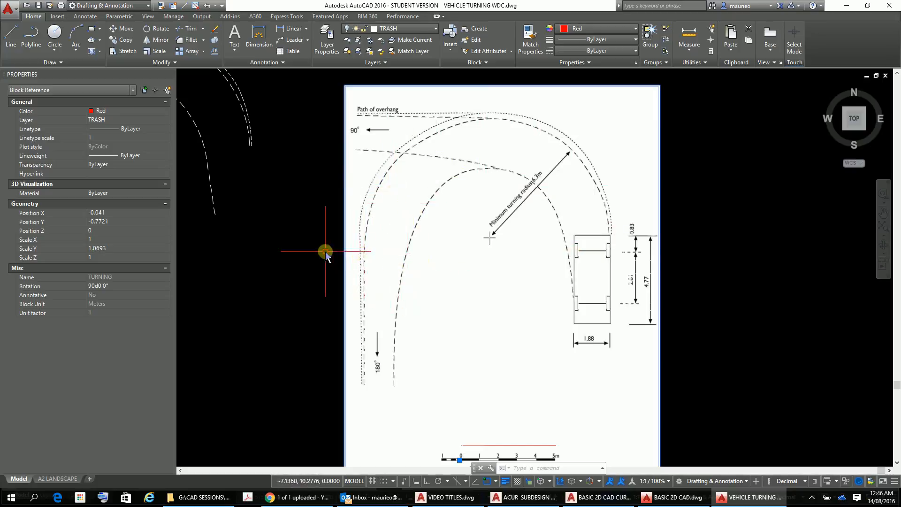
pyautogui.scroll(-4, 338, 256)
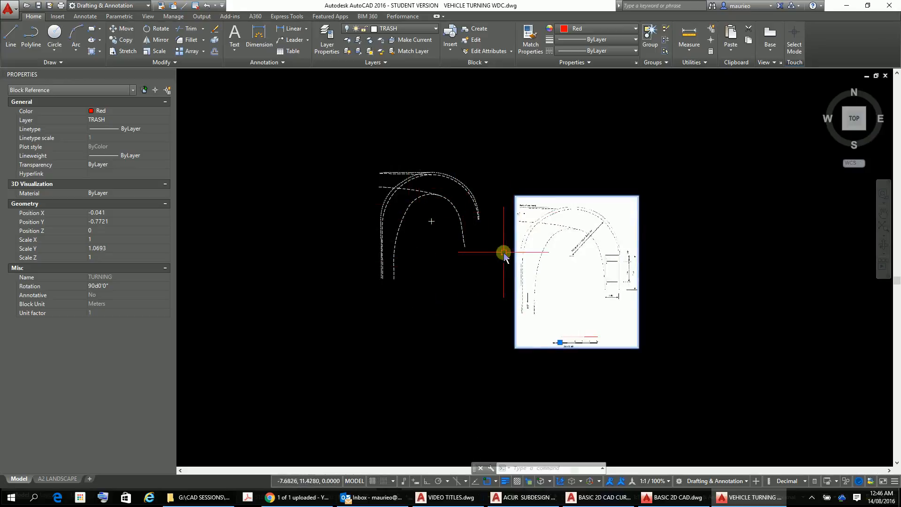
pyautogui.scroll(4, 497, 256)
pyautogui.scroll(-2, 497, 256)
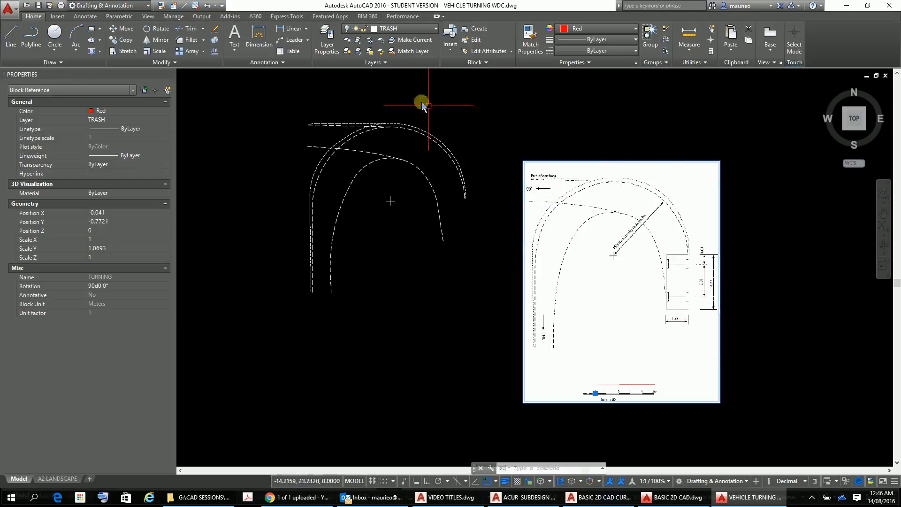
# Freeze the TRASH layer to hide the scanned diagram and inspect the traced turning paths and car outlines
pyautogui.click(436, 31)
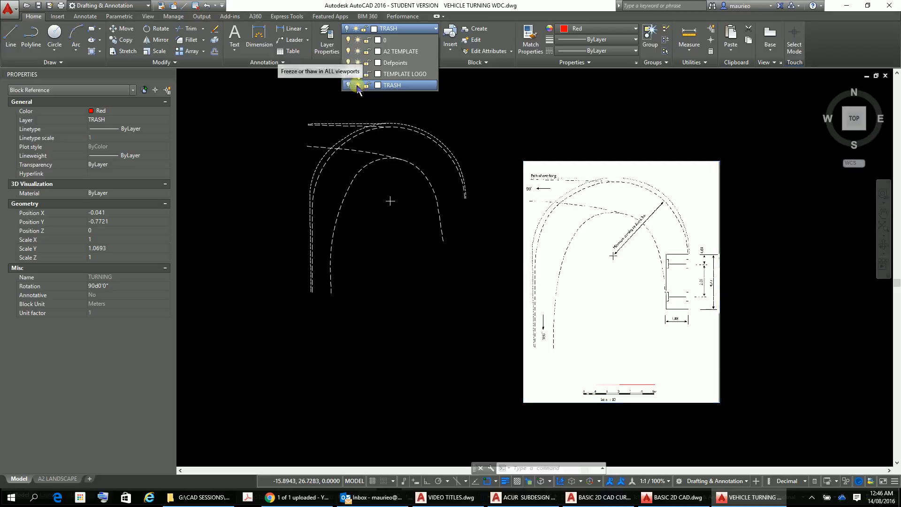
pyautogui.click(358, 86)
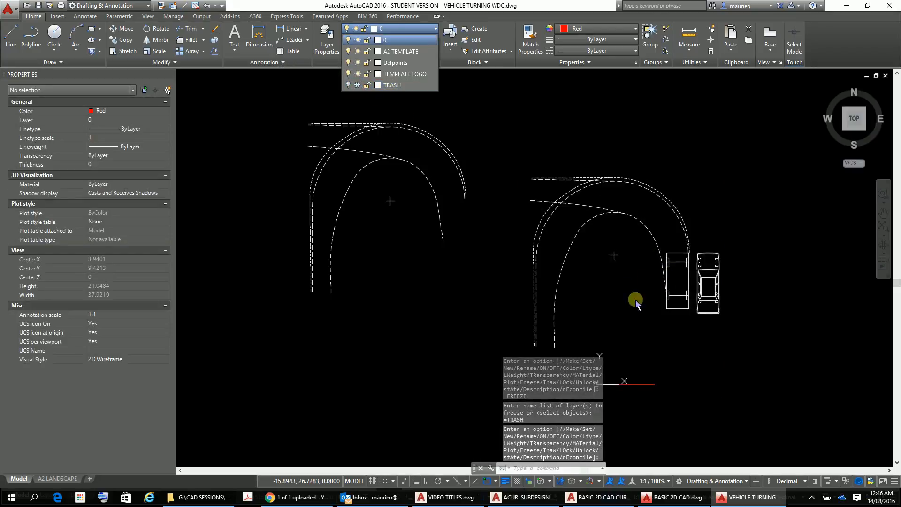
pyautogui.scroll(5, 676, 307)
pyautogui.scroll(-2, 670, 306)
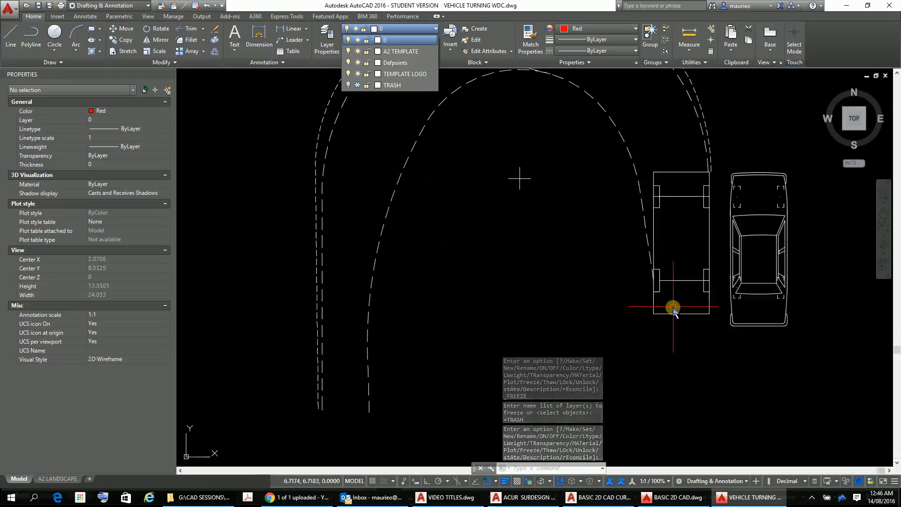
pyautogui.scroll(-4, 641, 323)
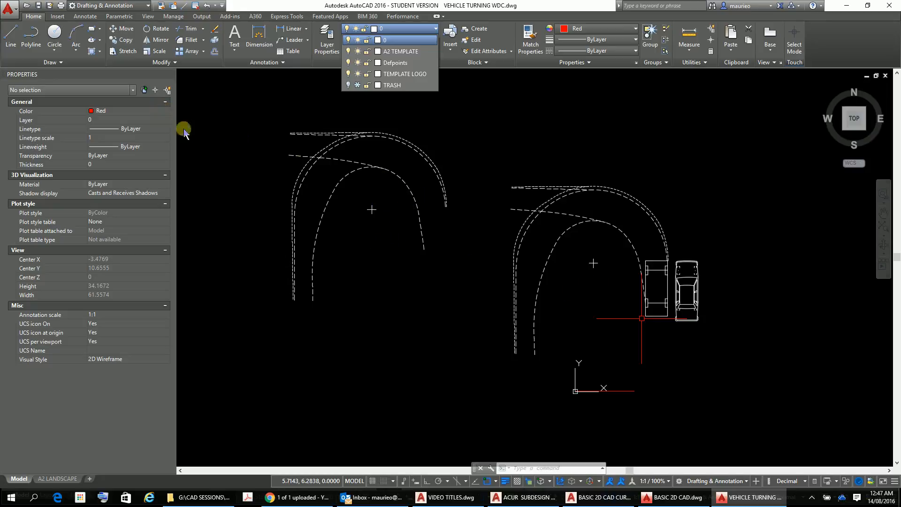
# Review the blocks available for insertion in the vehicle turning drawing
pyautogui.click(58, 18)
pyautogui.click(58, 18)
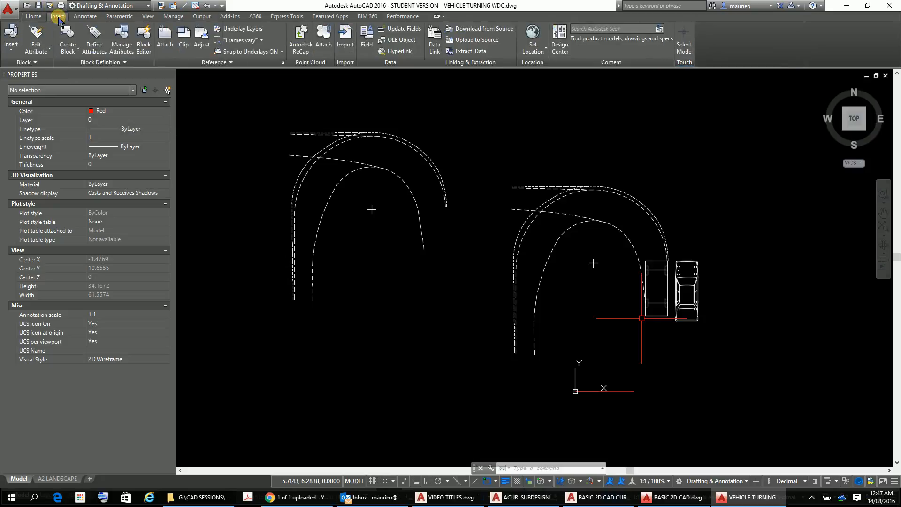
pyautogui.click(12, 52)
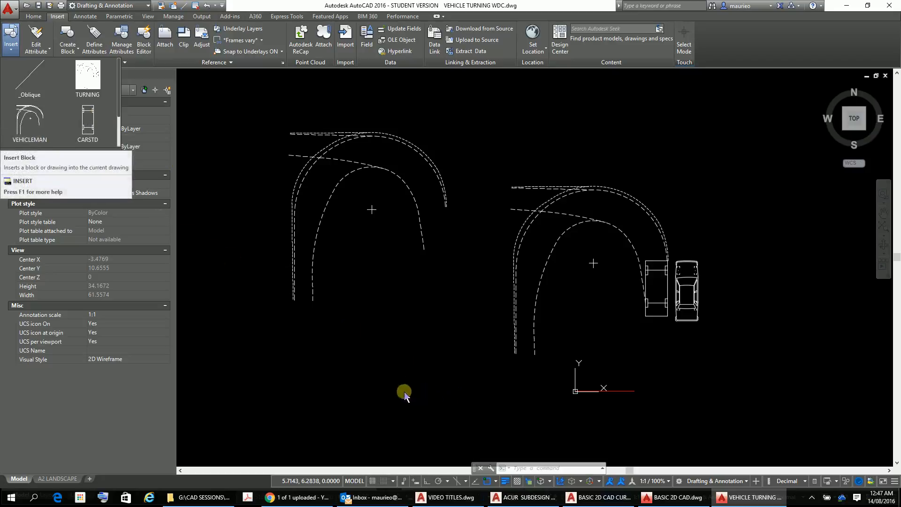
pyautogui.click(362, 347)
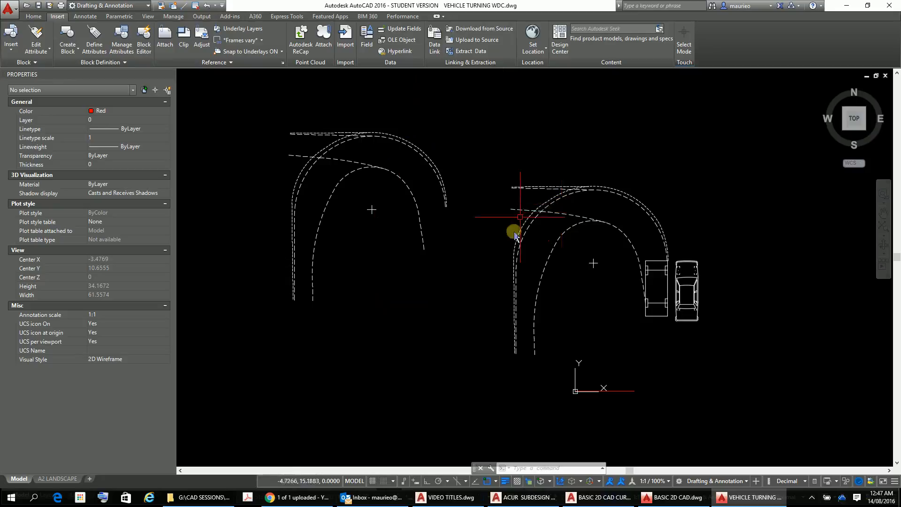
pyautogui.click(33, 17)
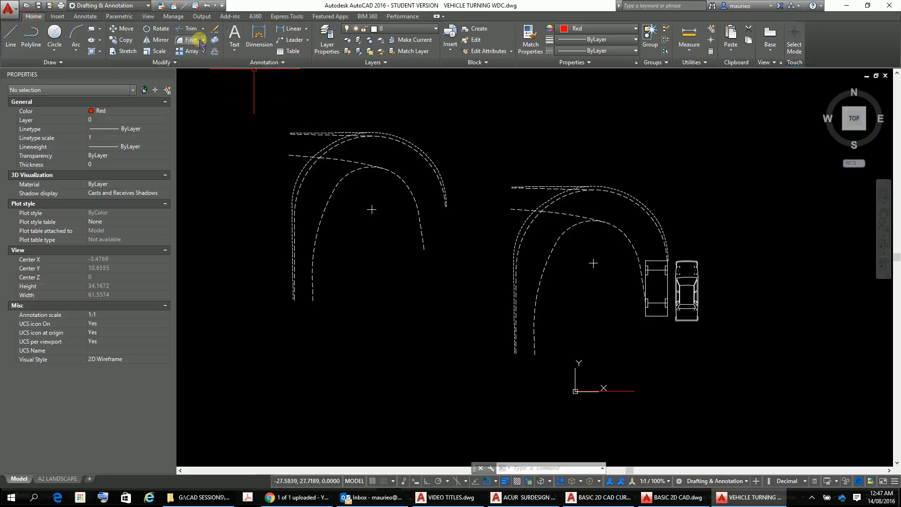
pyautogui.click(55, 18)
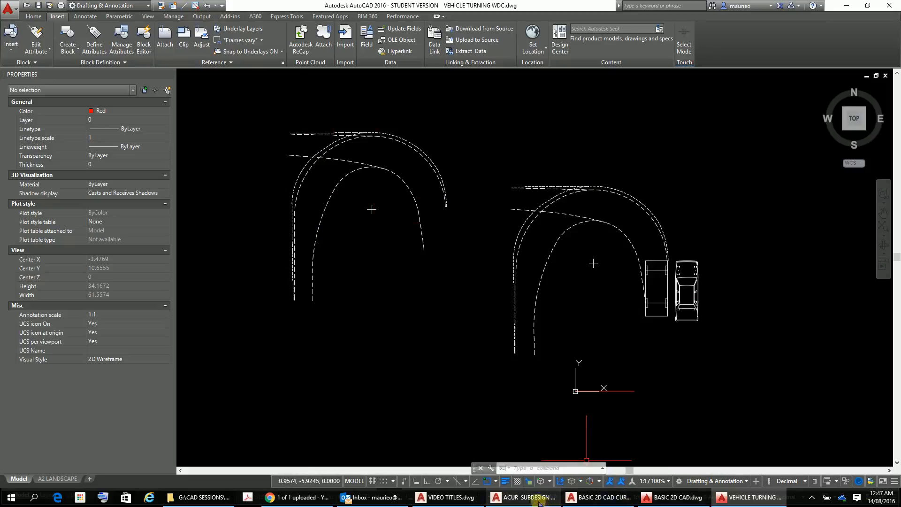
# Switch to the BASIC 2D CAD CURRENT drawing, restore the full interface and review its insertable blocks
pyautogui.moveTo(534, 503)
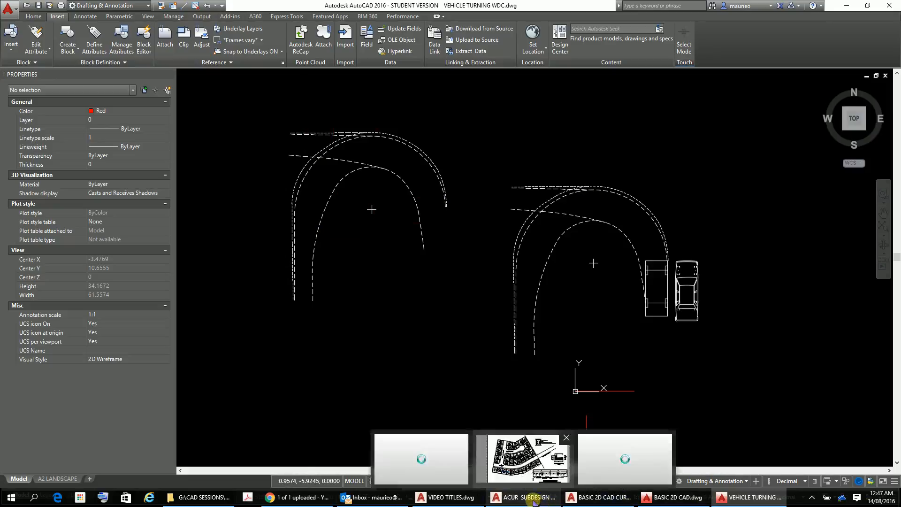
pyautogui.click(591, 501)
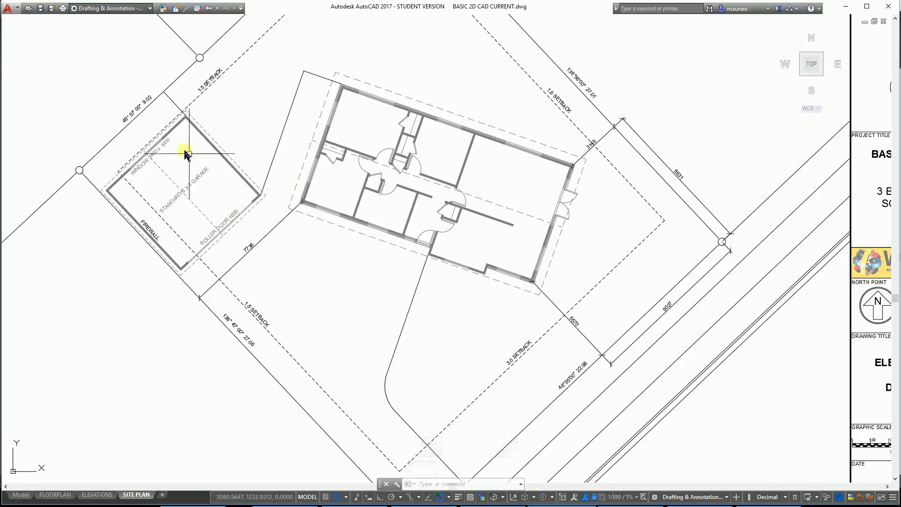
pyautogui.click(882, 498)
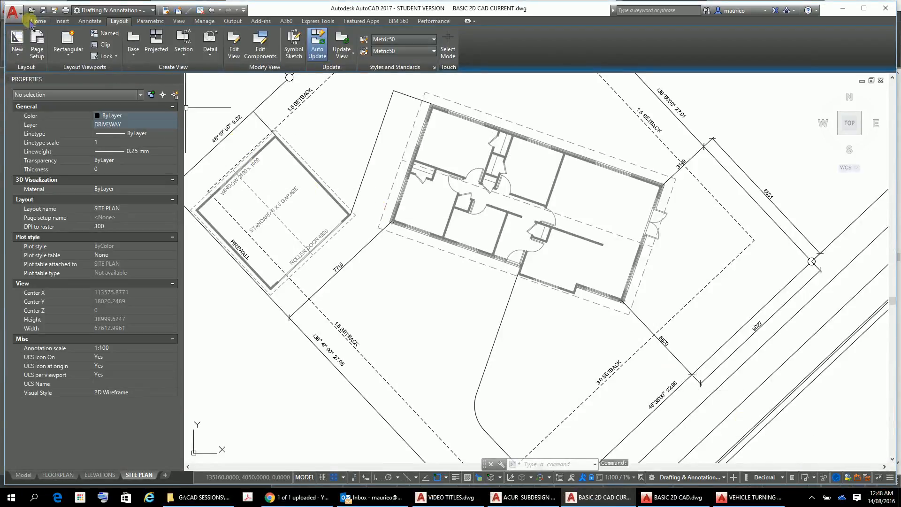
pyautogui.click(62, 21)
pyautogui.click(22, 50)
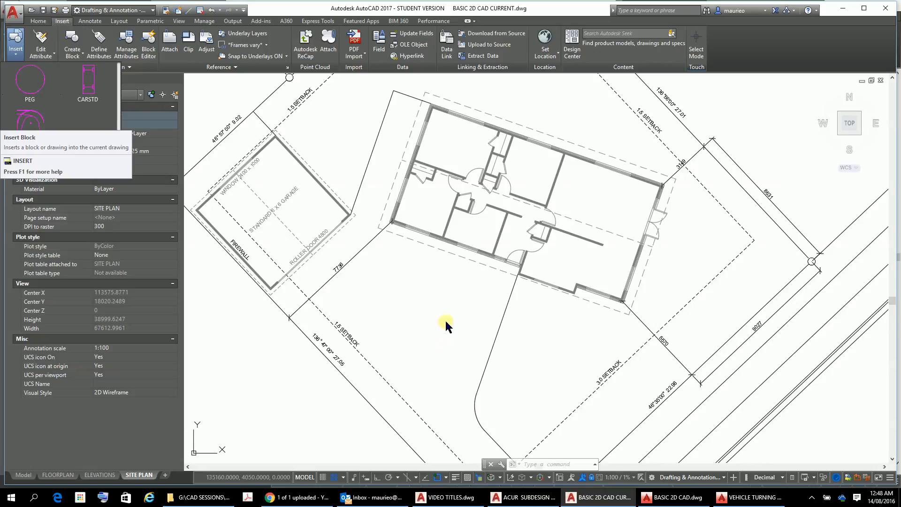
pyautogui.click(441, 352)
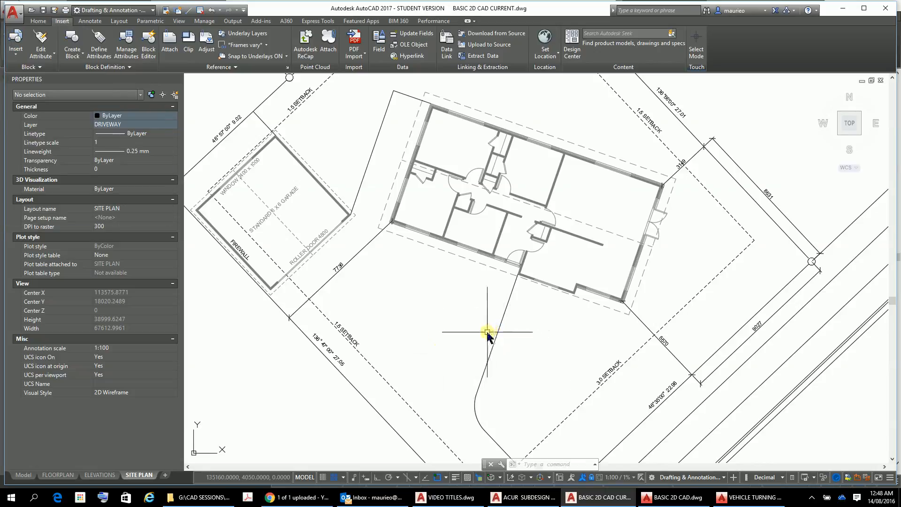
# Insert the CARSTD block inside the garage beside the firewall and select it to check its properties
pyautogui.scroll(-3, 500, 327)
pyautogui.scroll(2, 470, 299)
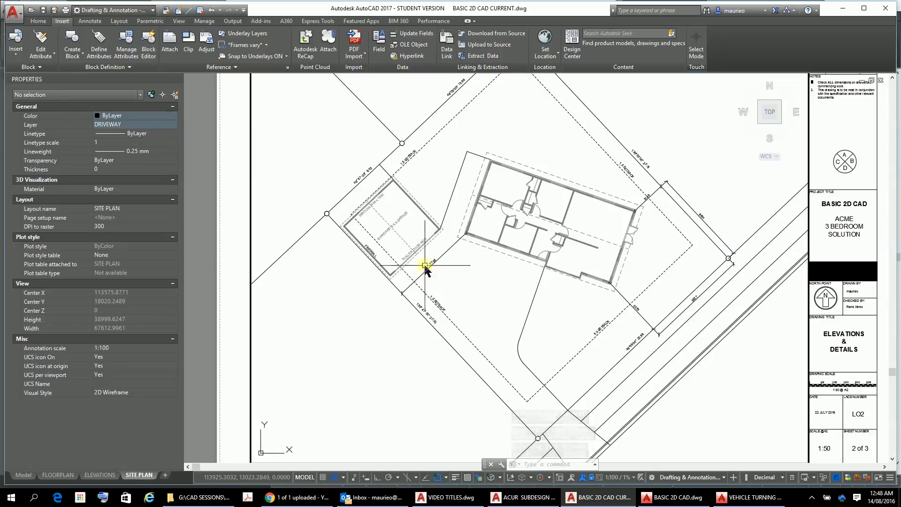
pyautogui.scroll(6, 395, 230)
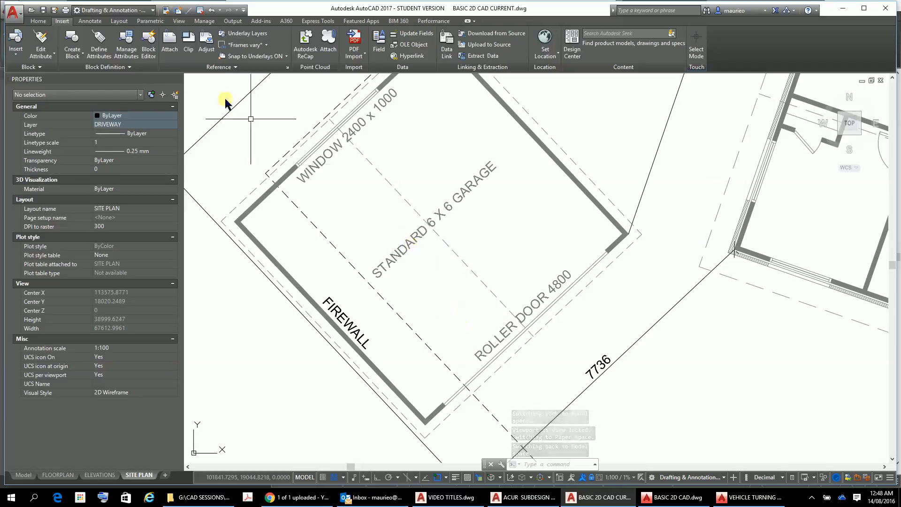
pyautogui.click(15, 57)
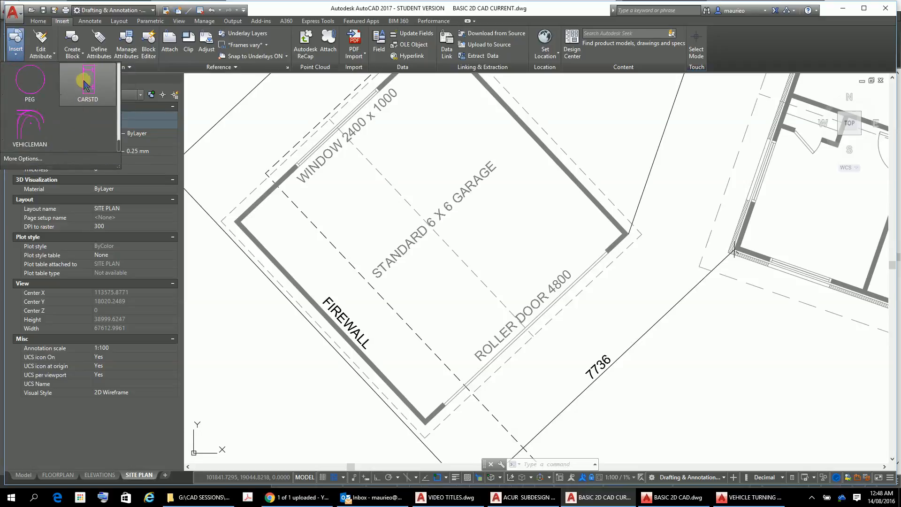
pyautogui.click(87, 101)
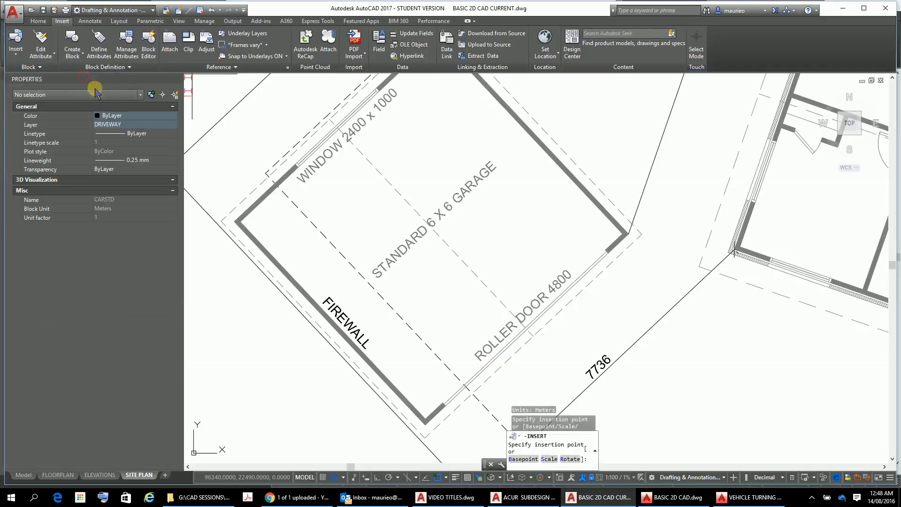
pyautogui.click(309, 249)
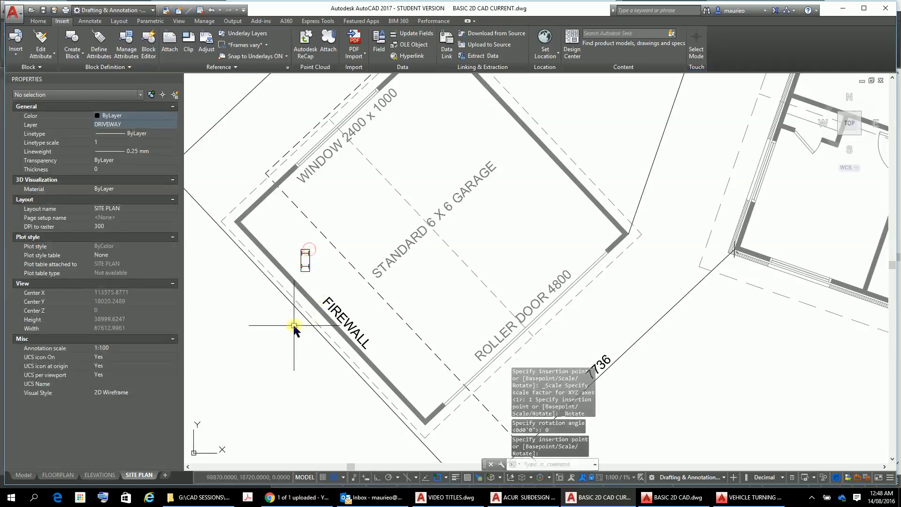
pyautogui.press('Escape')
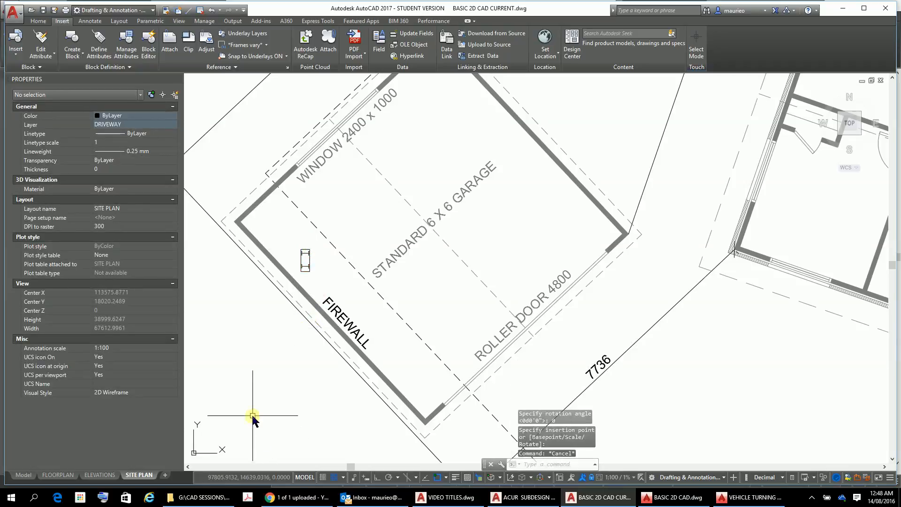
pyautogui.click(306, 259)
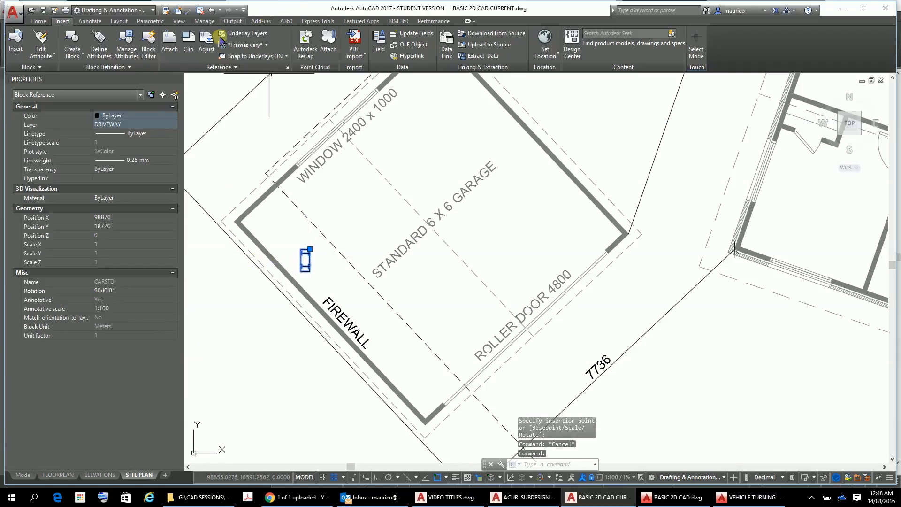
# Add a new layer to the drawing's layer list, based on the DRIVEWAY layer
pyautogui.click(41, 22)
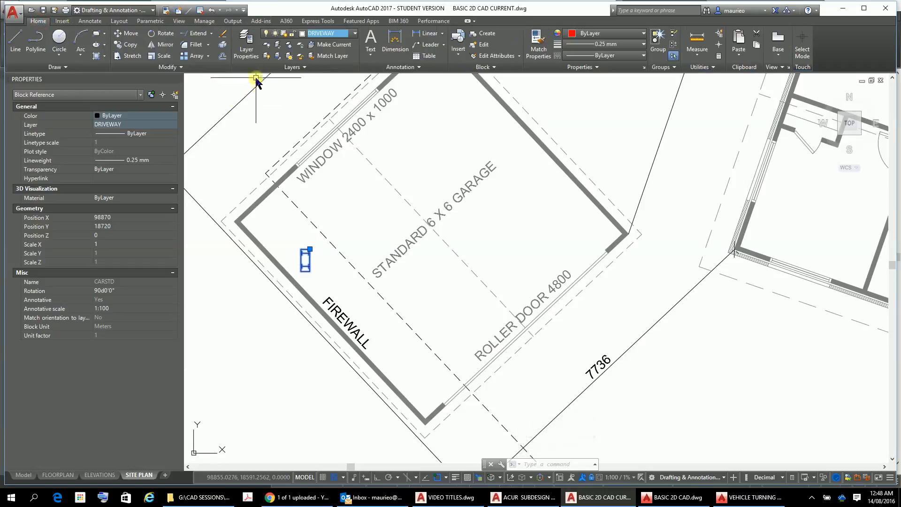
pyautogui.click(247, 52)
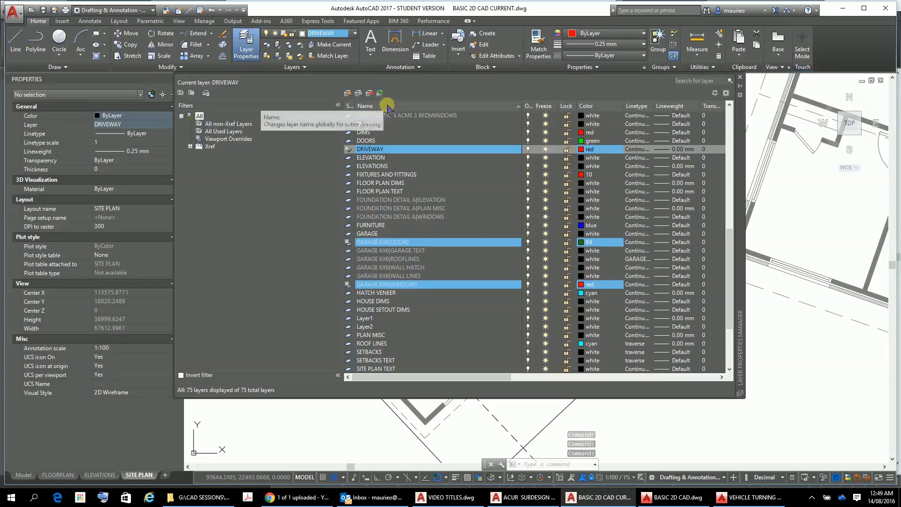
pyautogui.click(358, 93)
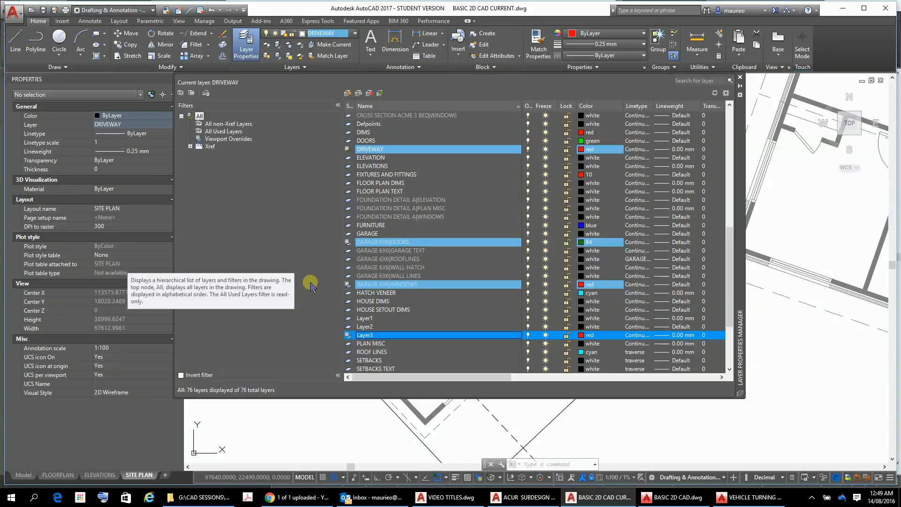
pyautogui.press('v')
pyautogui.press('v')
pyautogui.press('v')
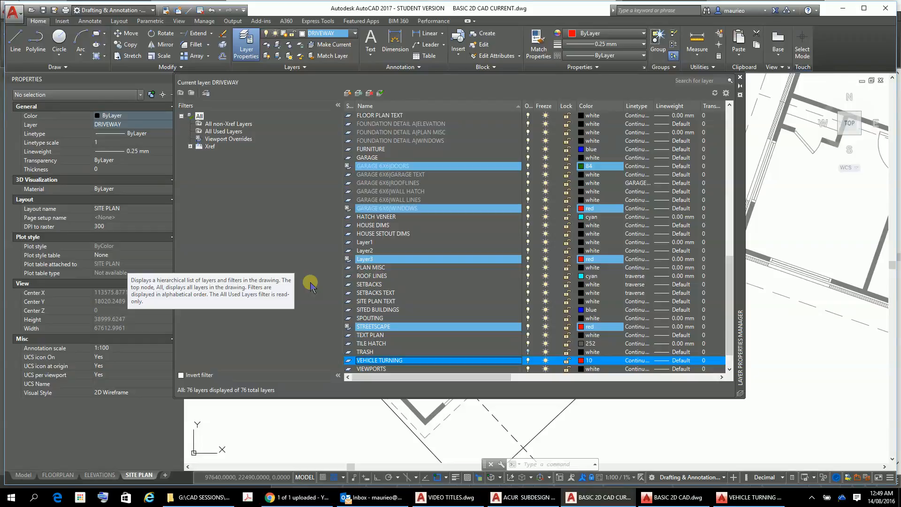
# Rename the new Layer3 to VEHICLES and make it the current layer
pyautogui.click(400, 259)
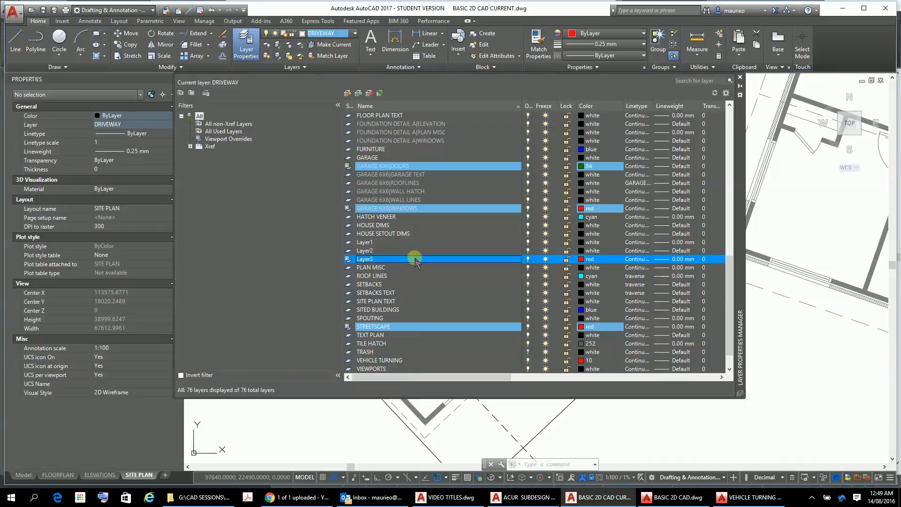
pyautogui.rightClick(415, 260)
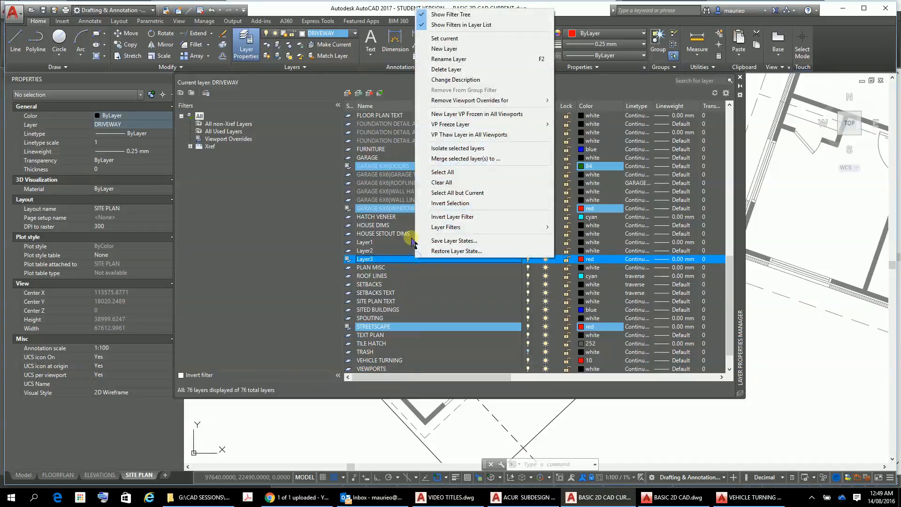
pyautogui.click(449, 60)
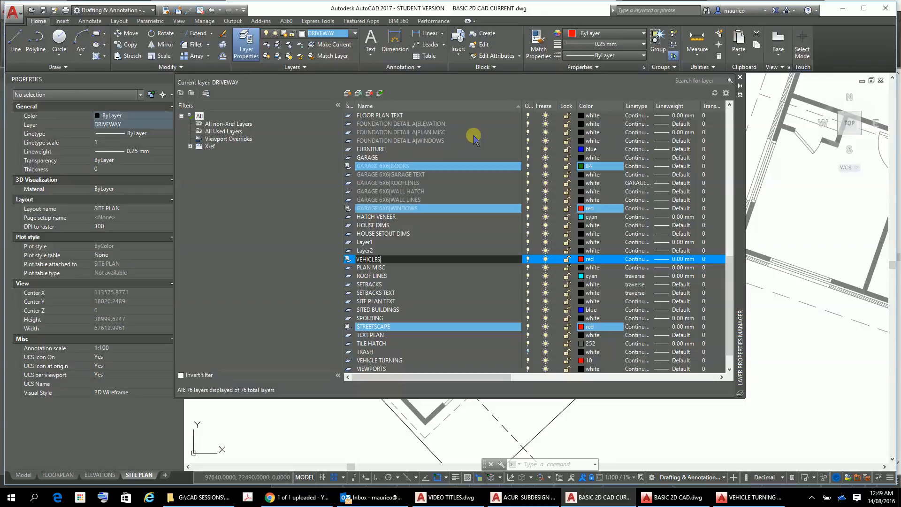
pyautogui.press('Return')
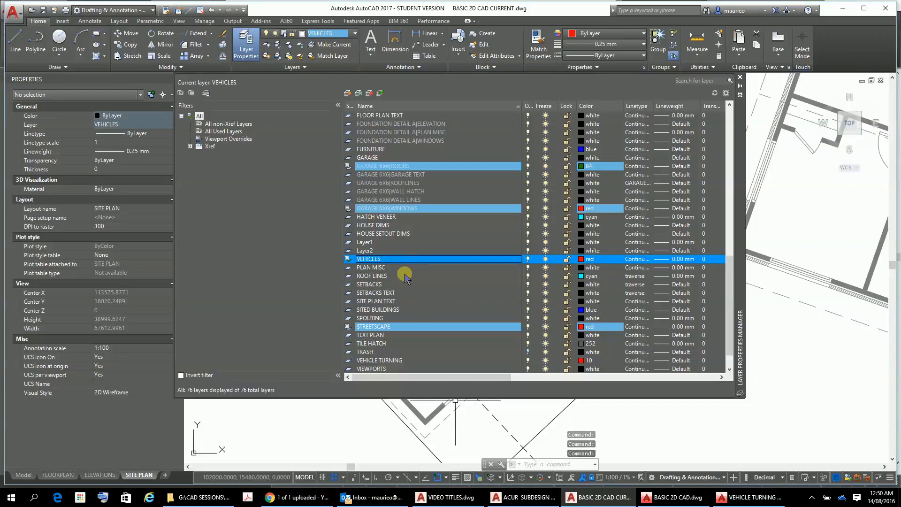
pyautogui.doubleClick(400, 259)
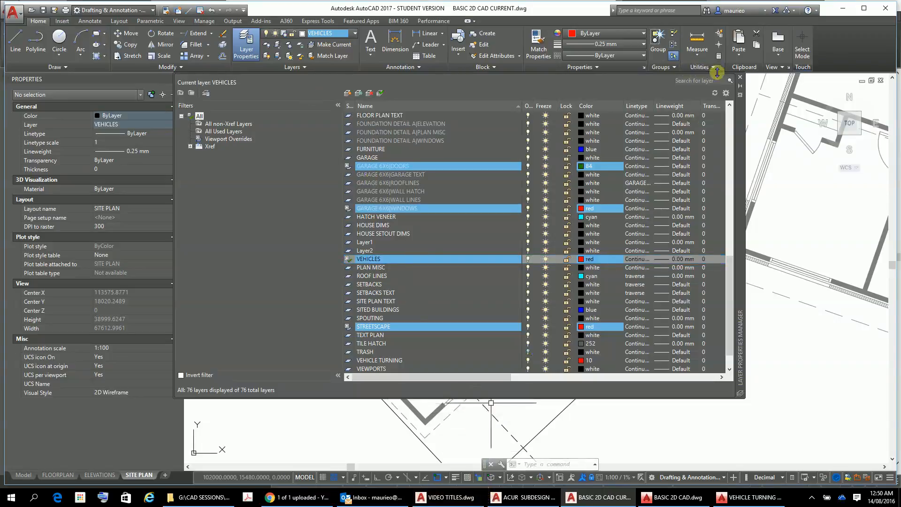
# Close the layer manager and thaw the VEHICLES layer in the current viewport
pyautogui.click(740, 78)
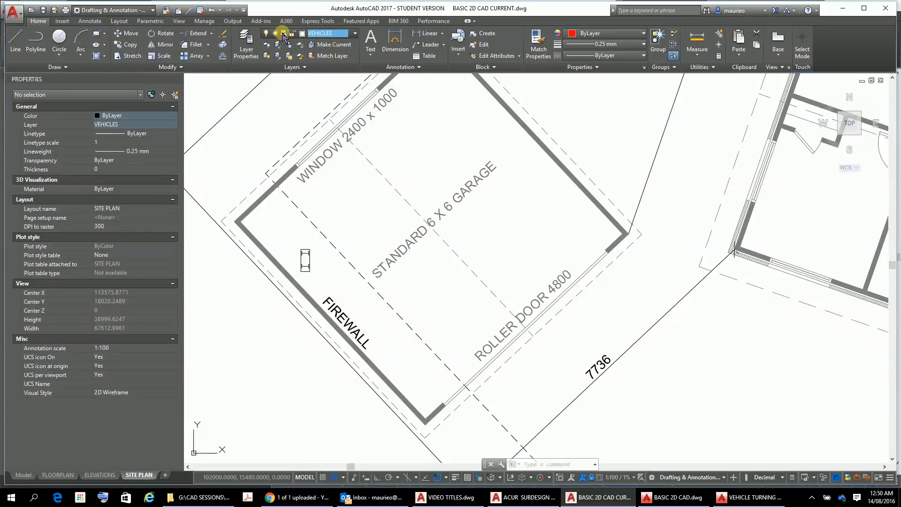
pyautogui.click(348, 35)
pyautogui.click(355, 33)
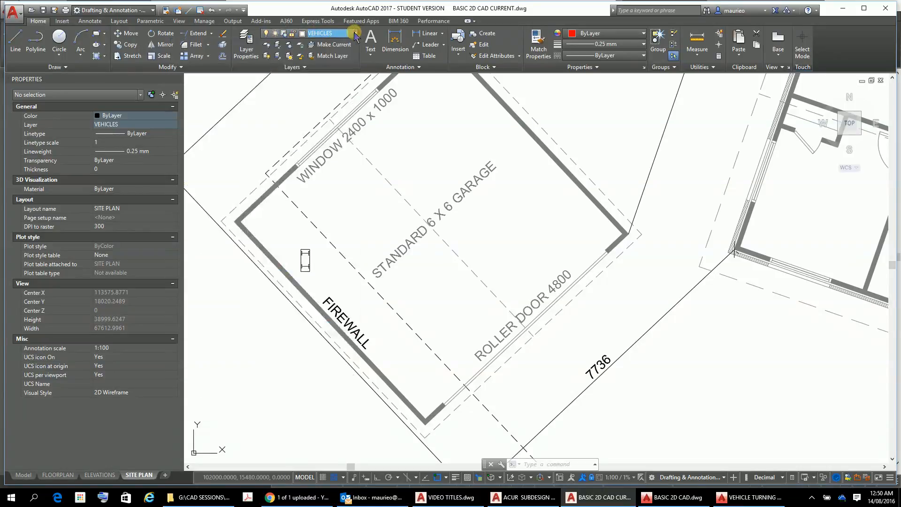
pyautogui.click(286, 36)
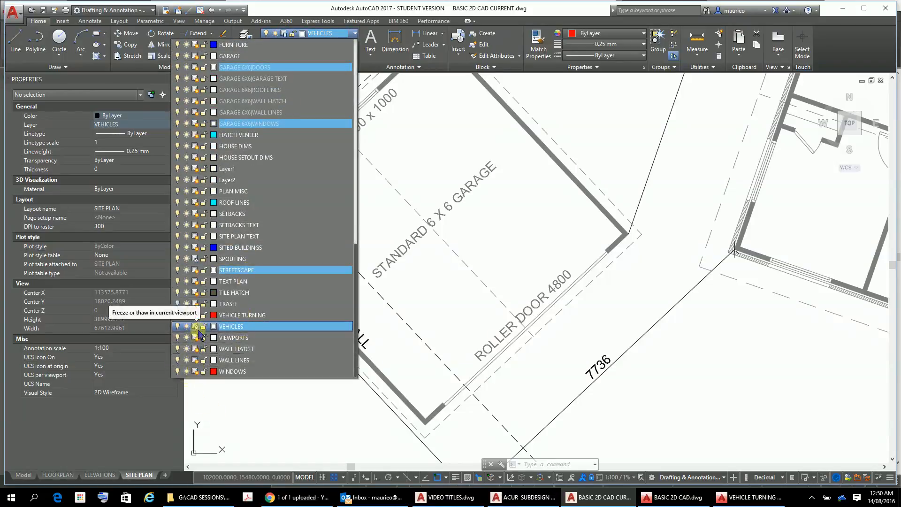
pyautogui.click(196, 327)
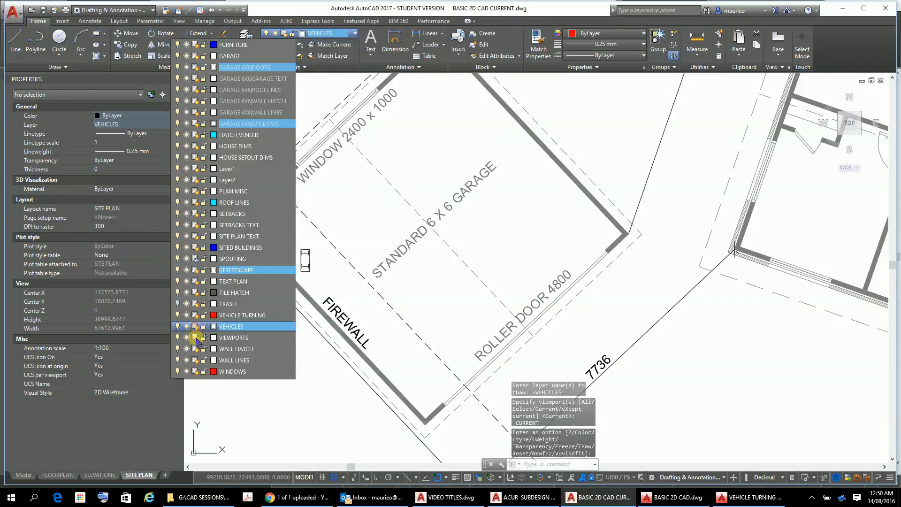
pyautogui.click(258, 421)
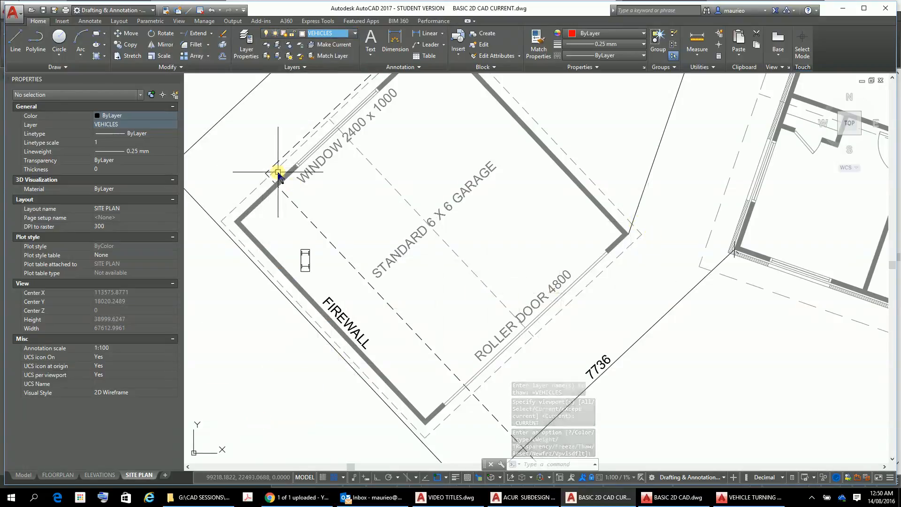
# Move the small CARSTD block beside the firewall from the DRIVEWAY layer to the VEHICLES layer
pyautogui.scroll(-2, 295, 188)
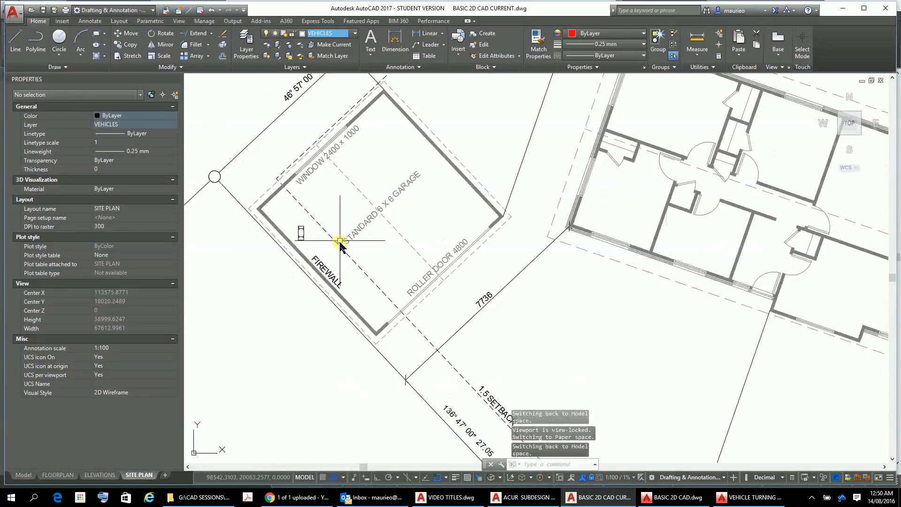
pyautogui.click(304, 231)
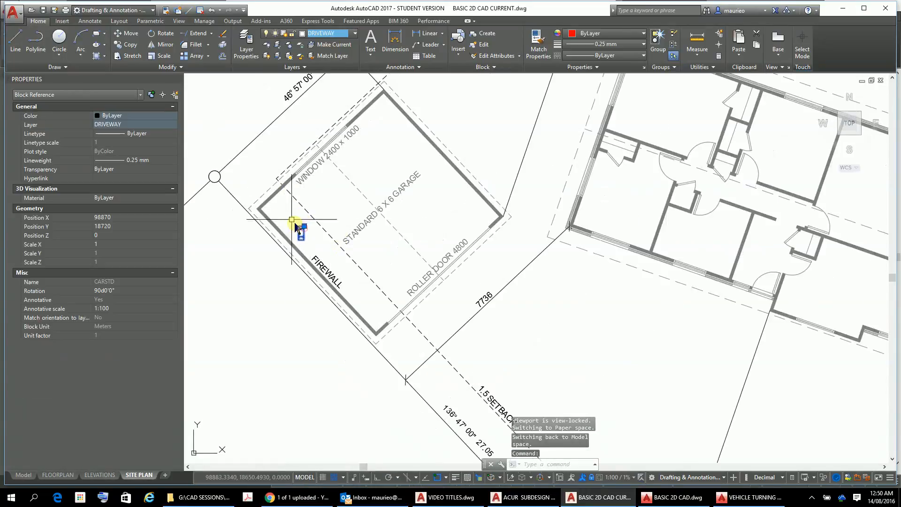
pyautogui.click(167, 125)
pyautogui.click(173, 124)
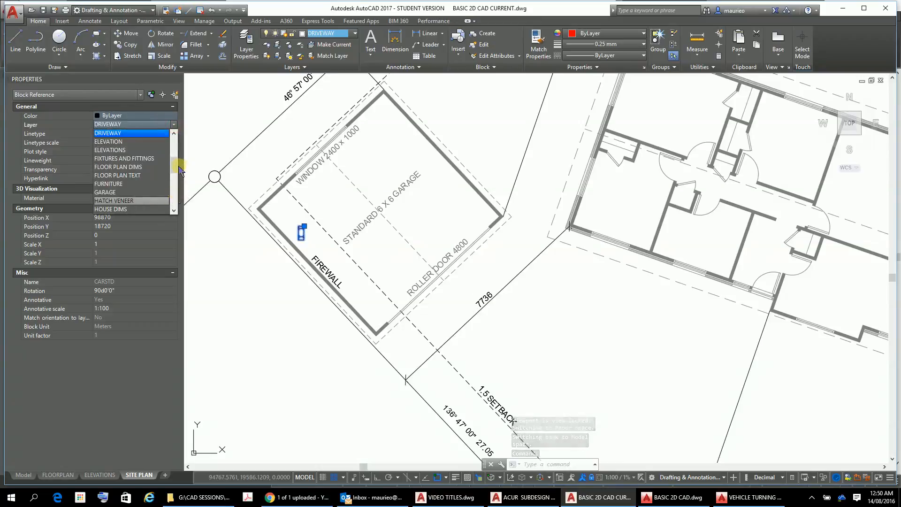
pyautogui.click(174, 189)
pyautogui.click(173, 187)
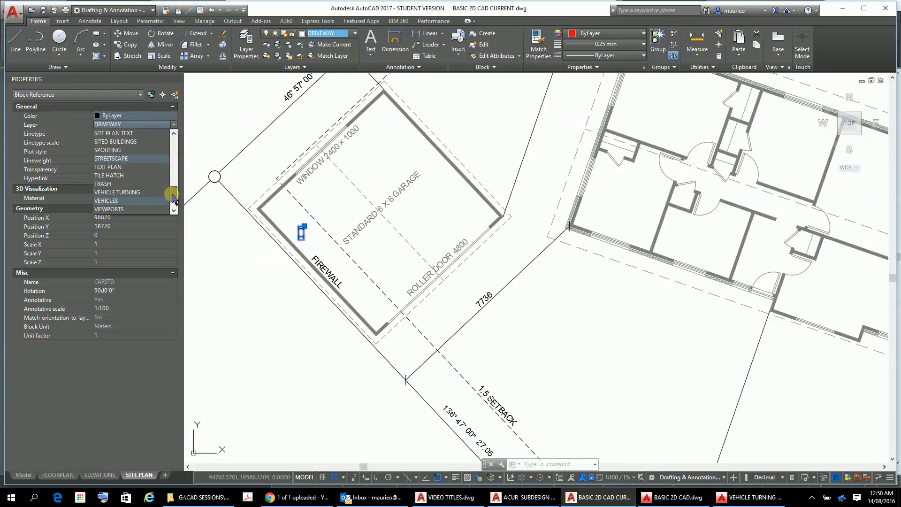
pyautogui.click(136, 202)
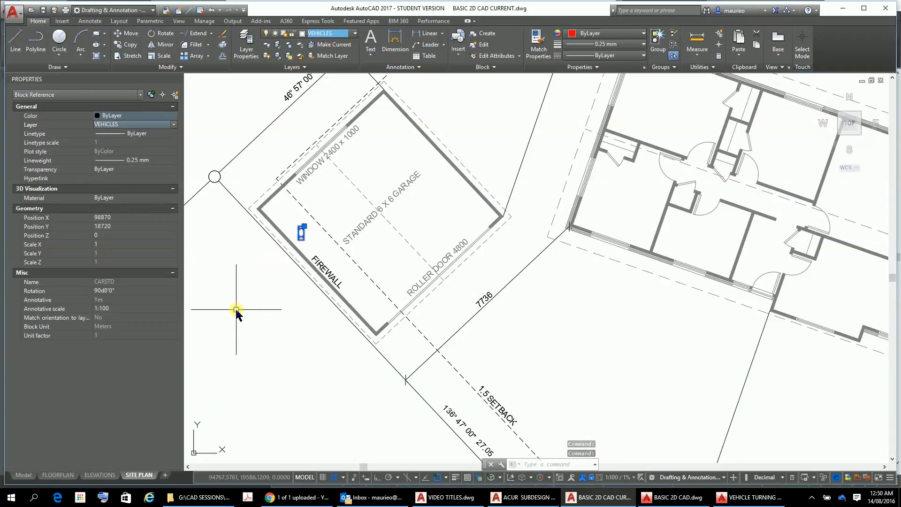
# Set the car block's X scale to 10 and deselect it
pyautogui.click(104, 244)
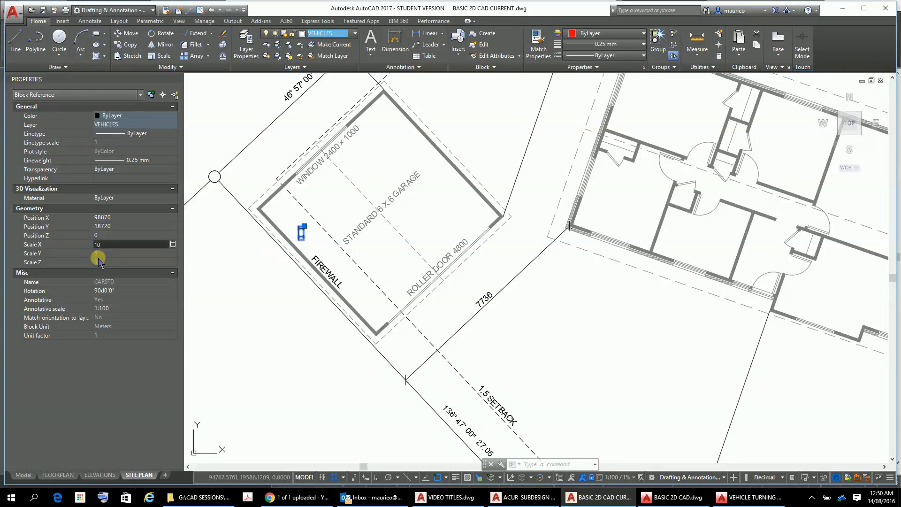
pyautogui.press('Tab')
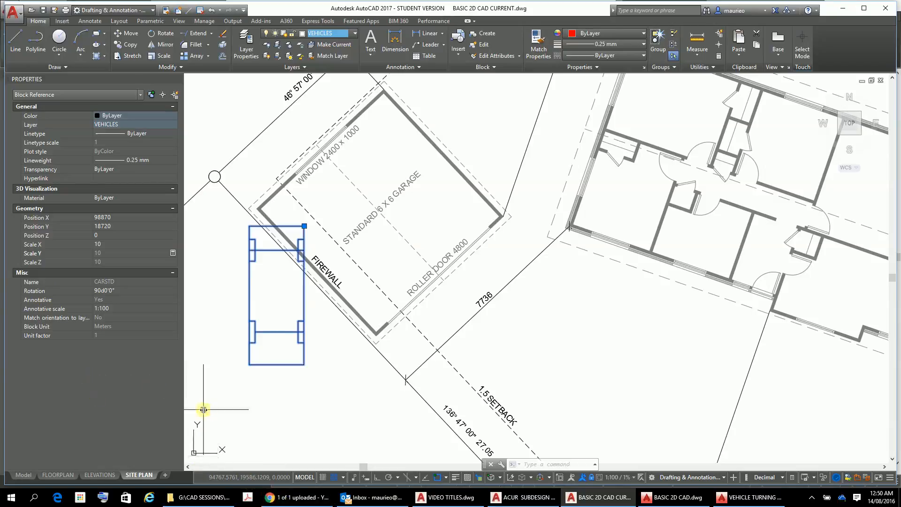
pyautogui.press('Escape')
pyautogui.press('Escape')
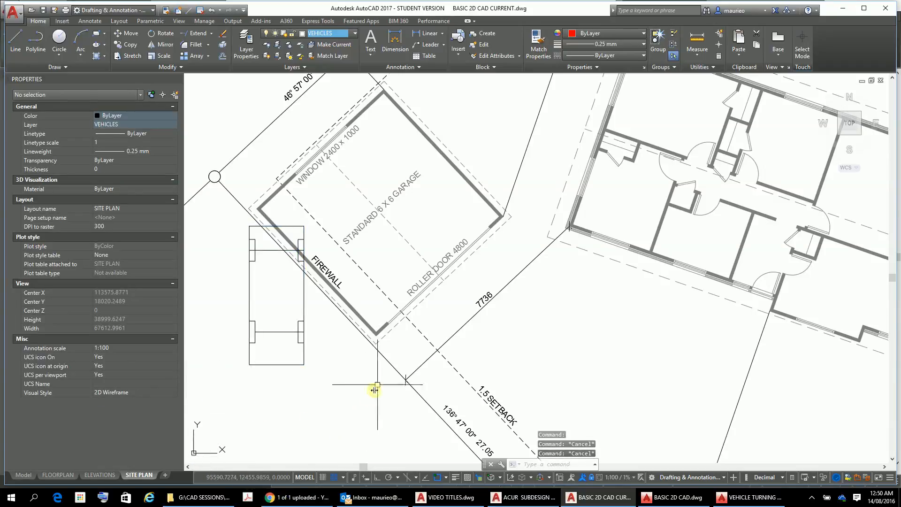
# Examine the angle of the boundary line running alongside the garage firewall in its properties
pyautogui.click(387, 362)
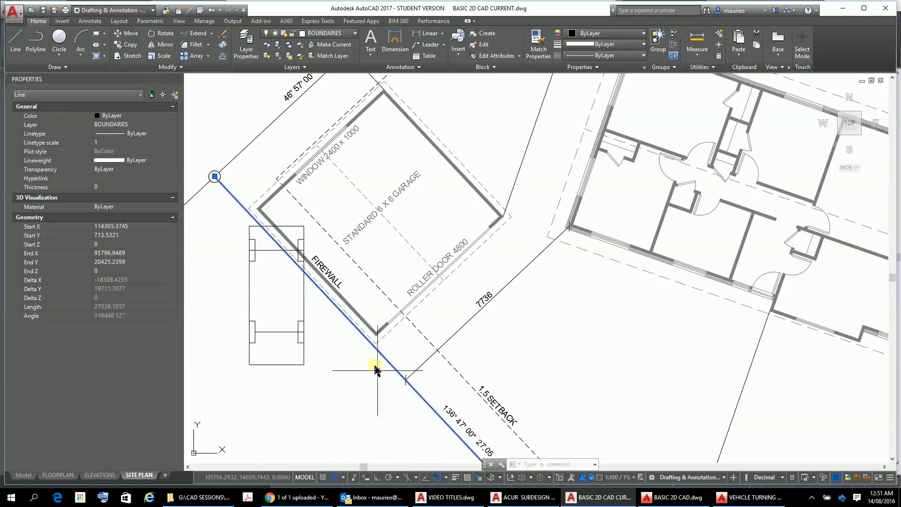
pyautogui.click(368, 421)
pyautogui.press('Escape')
pyautogui.press('Escape')
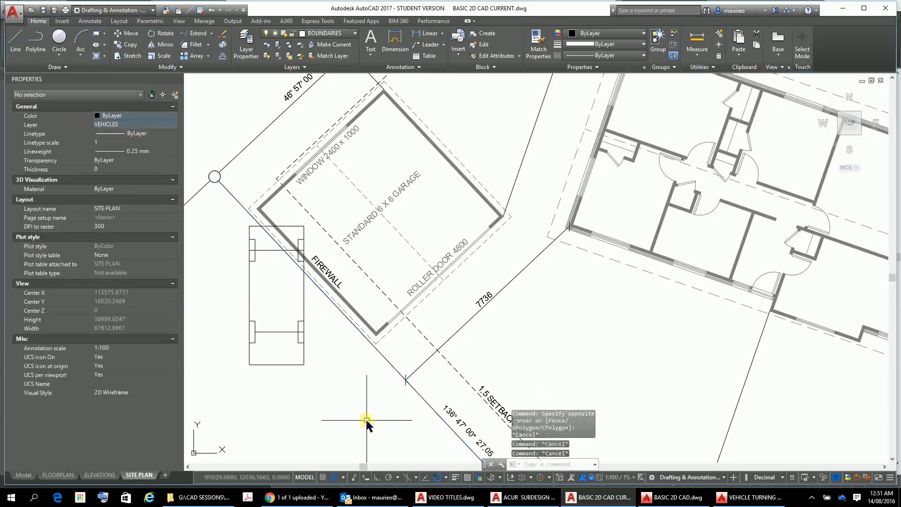
pyautogui.click(392, 364)
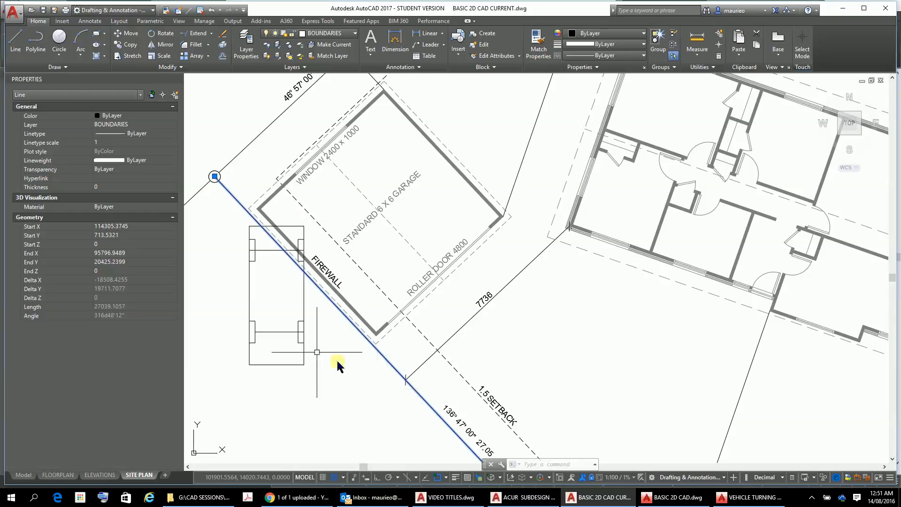
# Set the car block's rotation to 136d48'
pyautogui.click(304, 318)
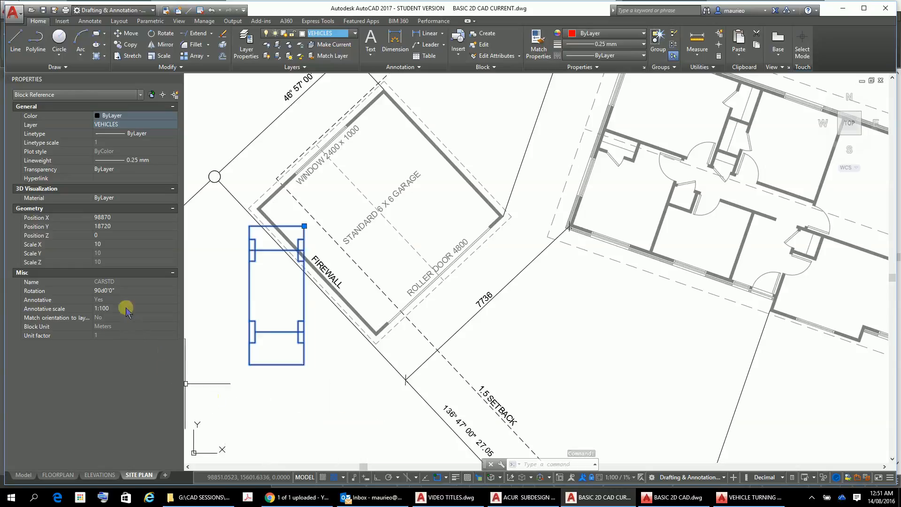
pyautogui.click(125, 291)
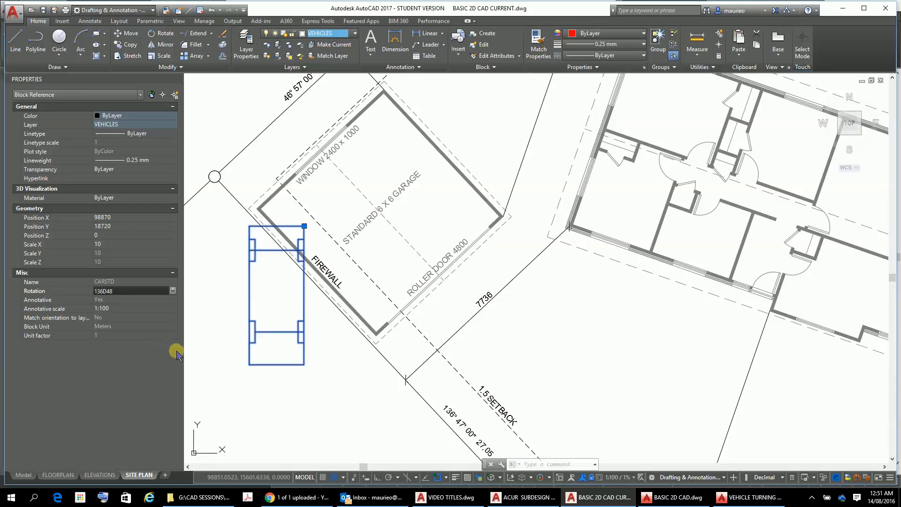
pyautogui.press('Escape')
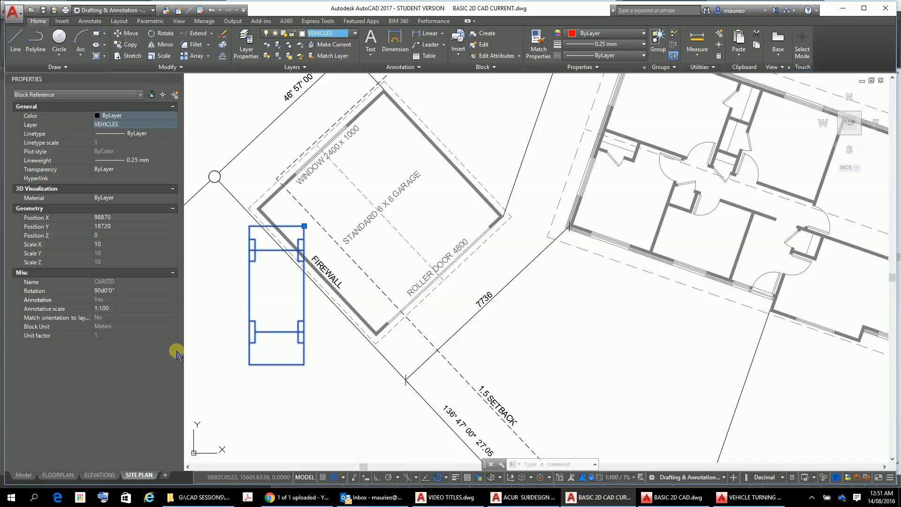
pyautogui.click(120, 291)
pyautogui.write('136D48')
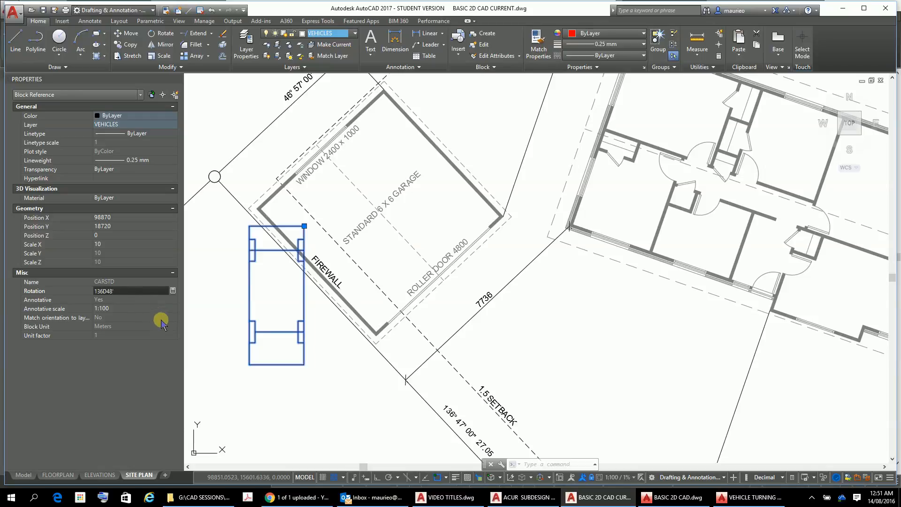
pyautogui.press('Return')
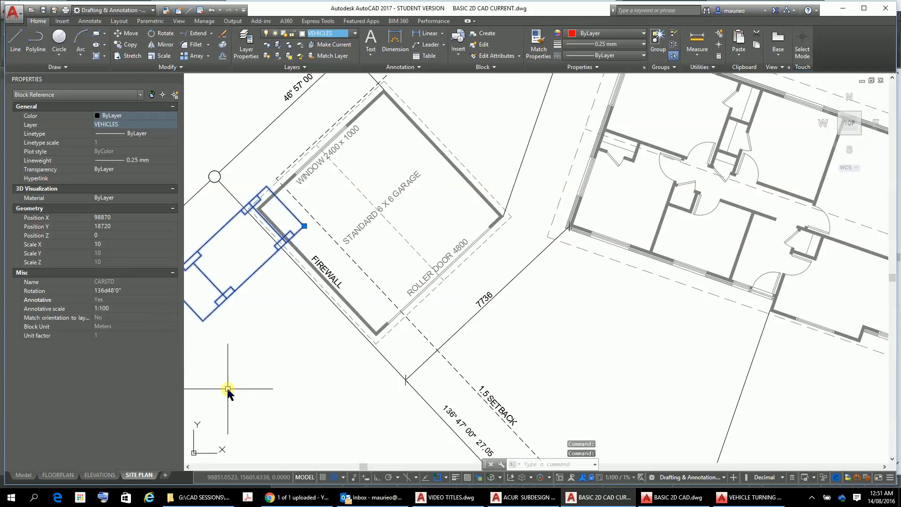
# Set the car block's rotation to 46d48'0" so it runs parallel to the firewall
pyautogui.click(99, 292)
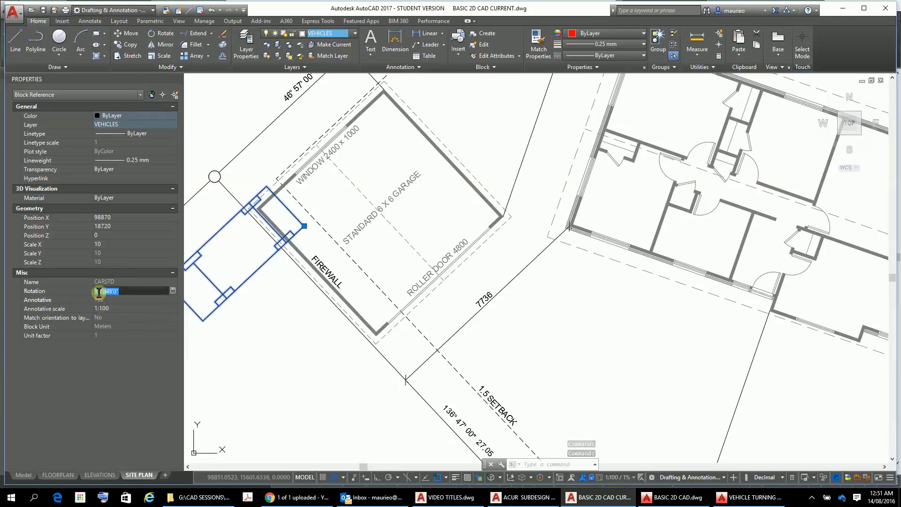
pyautogui.click(99, 292)
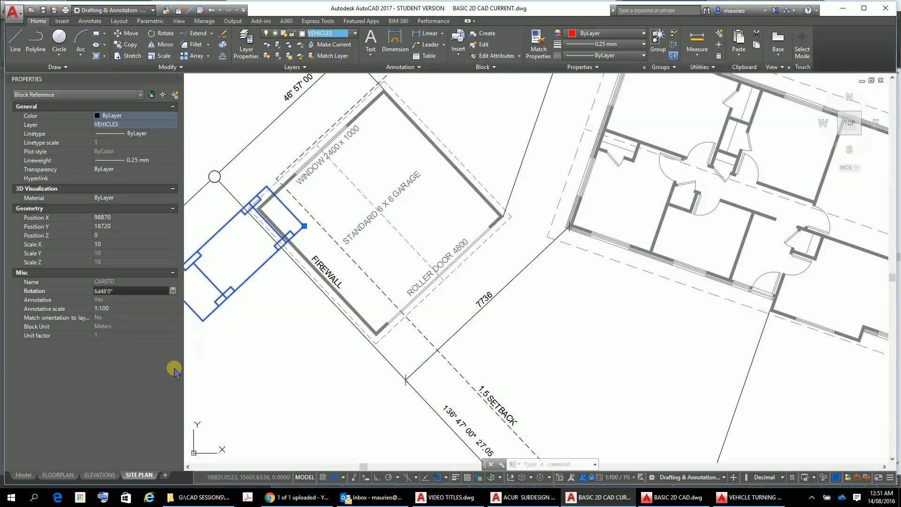
pyautogui.press('Return')
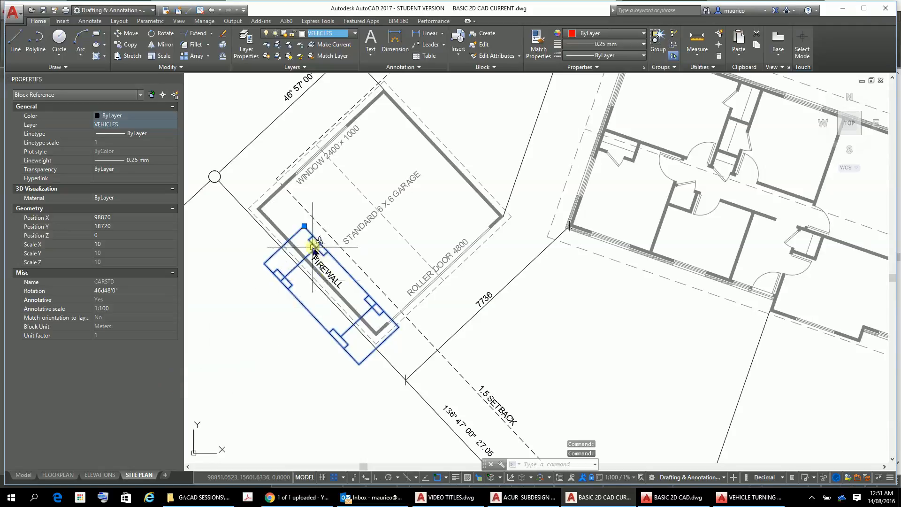
# Move the car block by its corner grip into the firewall half of the garage, alongside the garage centreline, and deselect it
pyautogui.click(305, 226)
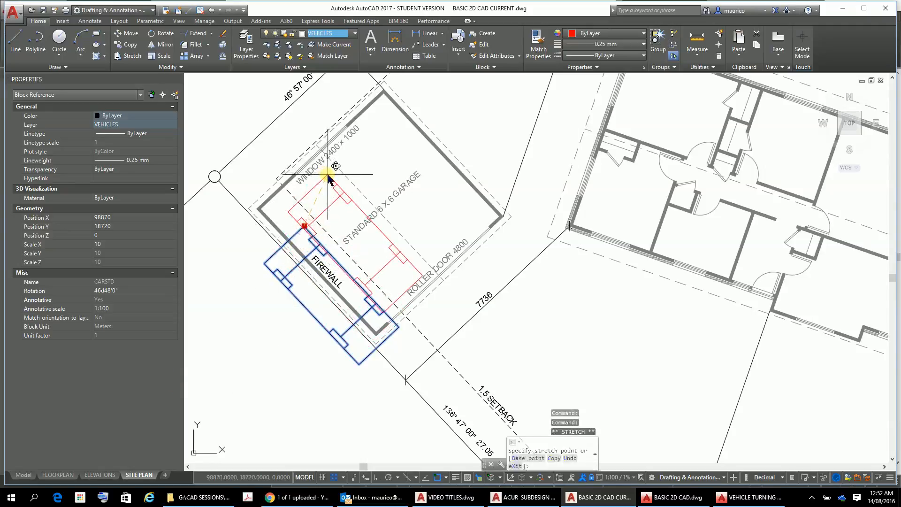
pyautogui.scroll(2, 352, 227)
pyautogui.scroll(-1, 353, 227)
pyautogui.moveTo(360, 201); pyautogui.dragTo(403, 94, button='middle')
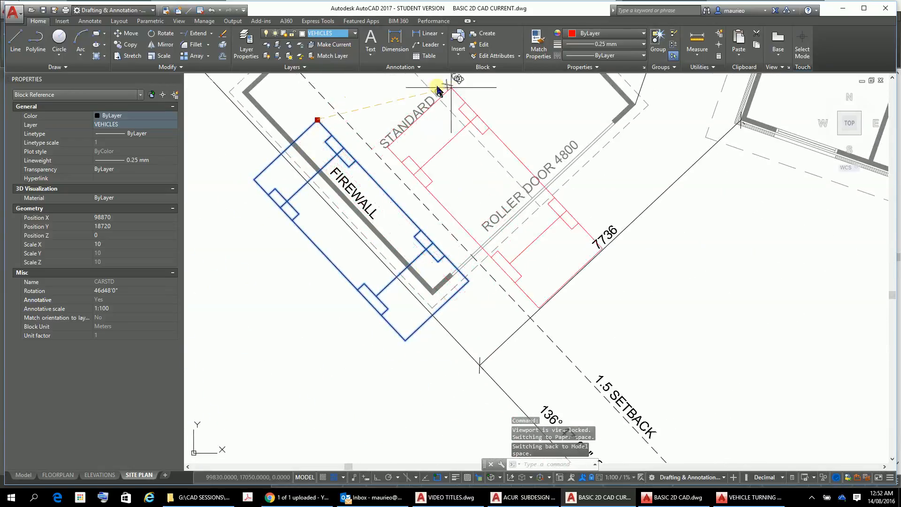
pyautogui.scroll(-1, 451, 89)
pyautogui.moveTo(456, 185); pyautogui.dragTo(469, 352, button='middle')
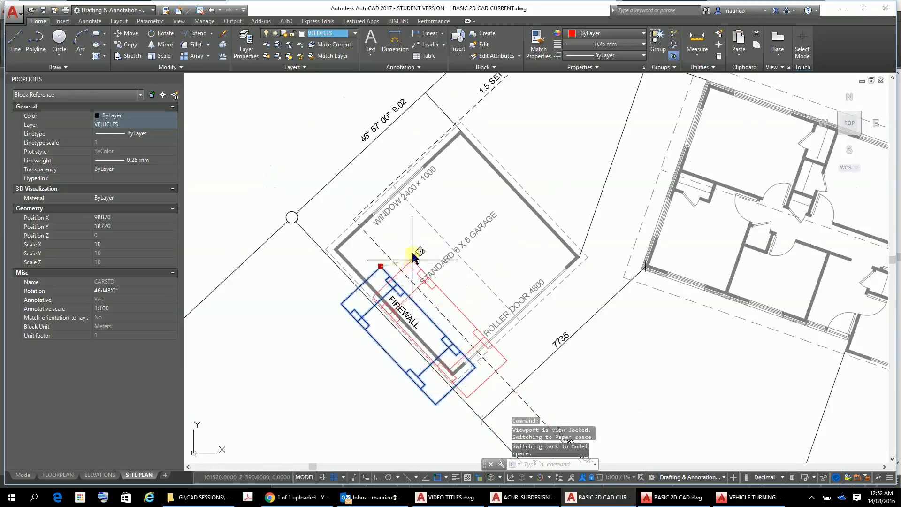
pyautogui.click(410, 216)
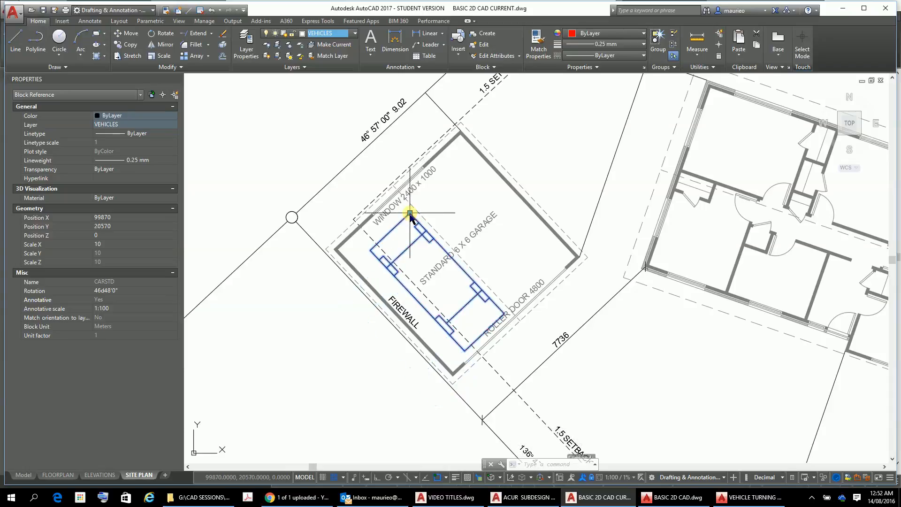
pyautogui.press('Escape')
pyautogui.press('Escape')
pyautogui.press('Escape')
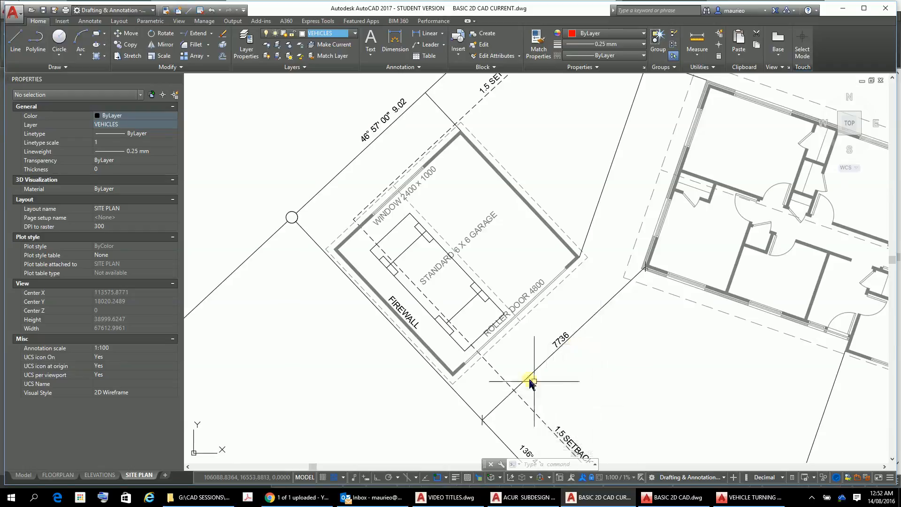
# Mirror the car block across the garage's centreline into the other bay, keeping the original
pyautogui.click(428, 317)
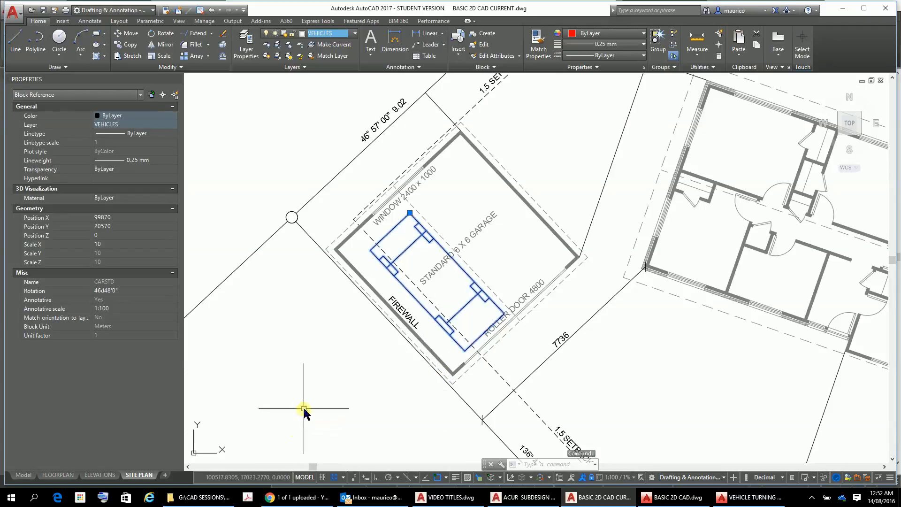
pyautogui.write('mi')
pyautogui.press('Return')
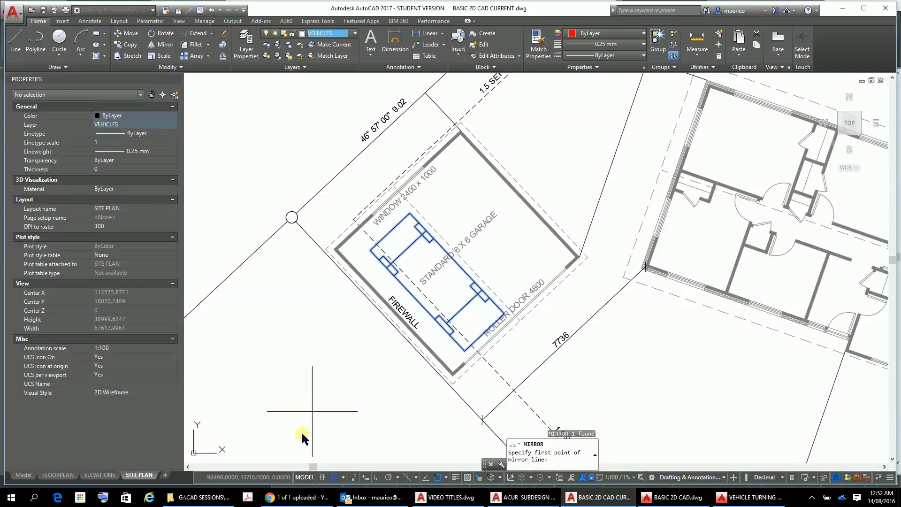
pyautogui.click(410, 211)
pyautogui.click(502, 304)
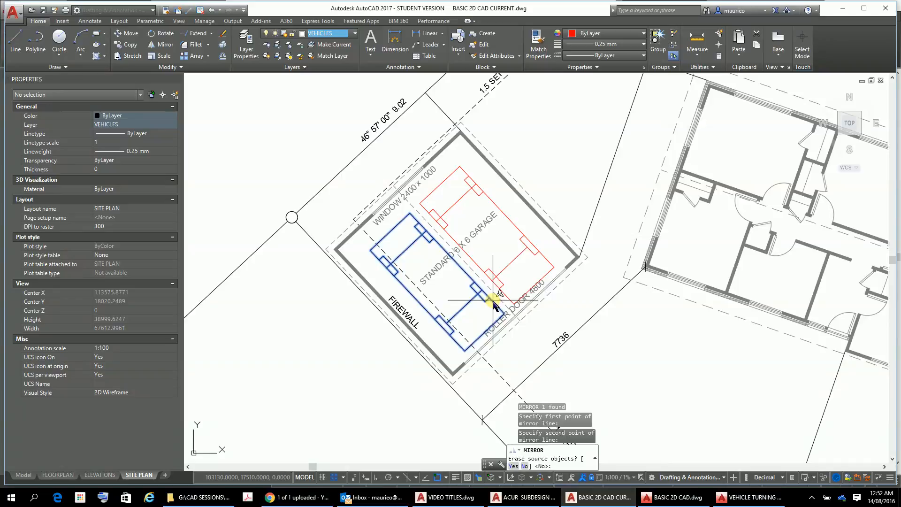
pyautogui.press('Return')
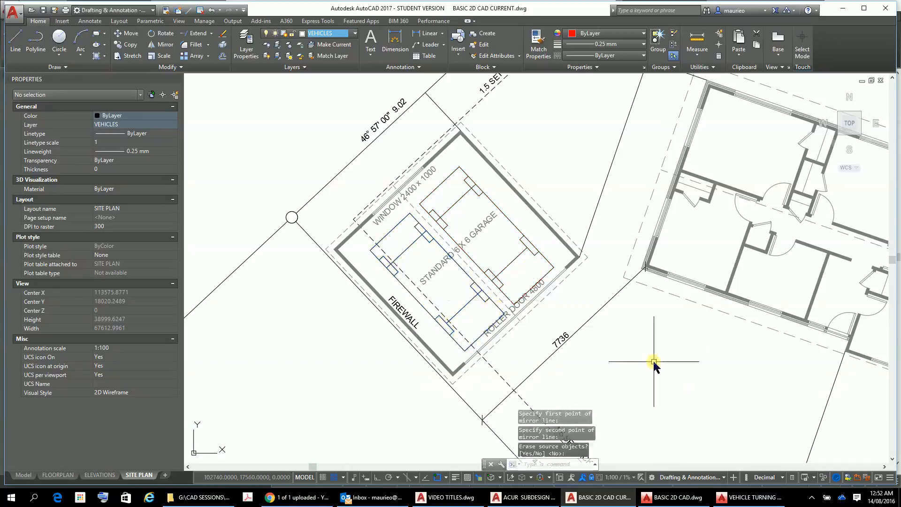
pyautogui.scroll(2, 516, 299)
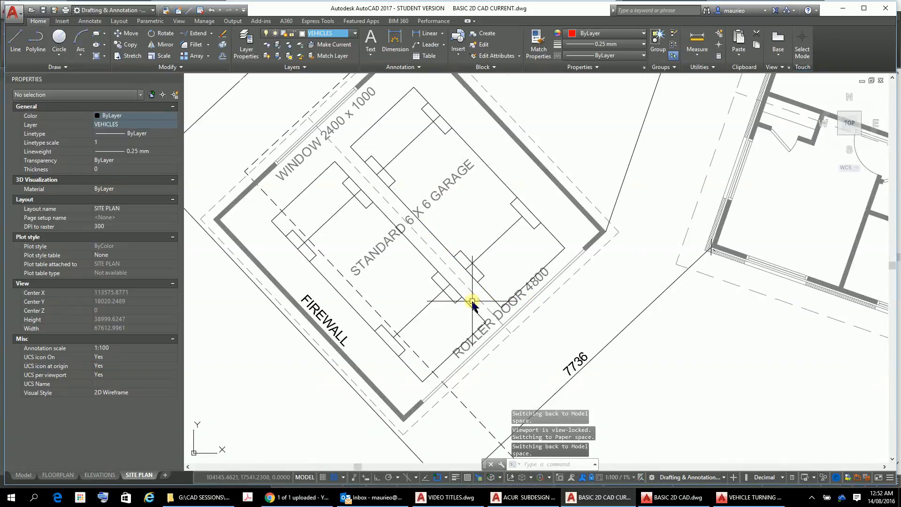
pyautogui.click(473, 312)
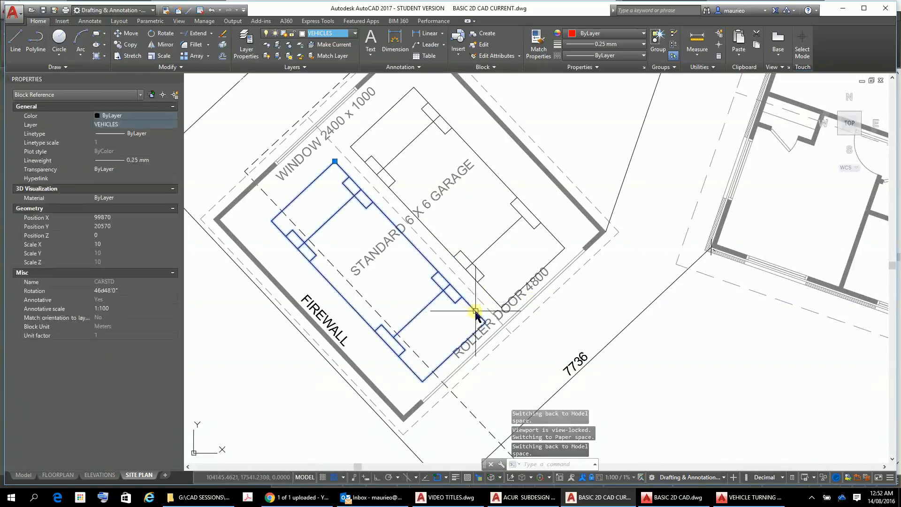
pyautogui.click(490, 288)
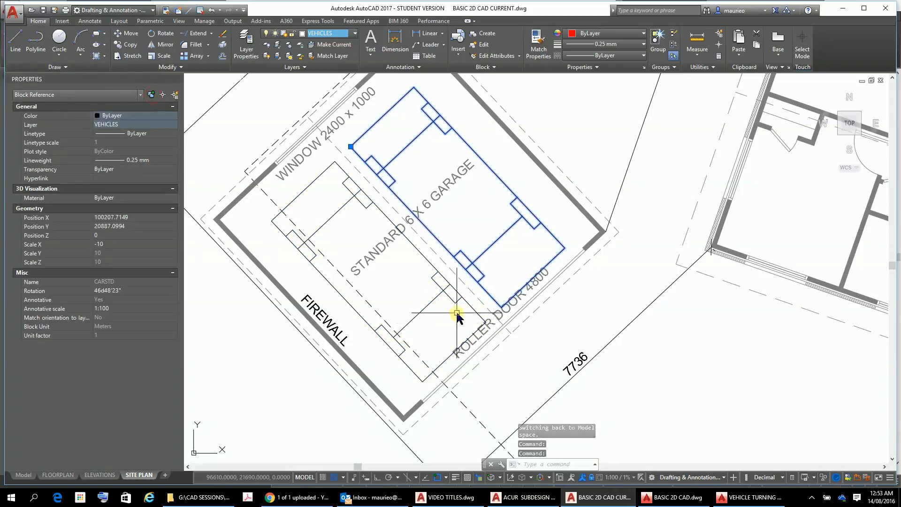
pyautogui.click(475, 309)
pyautogui.rightClick(427, 324)
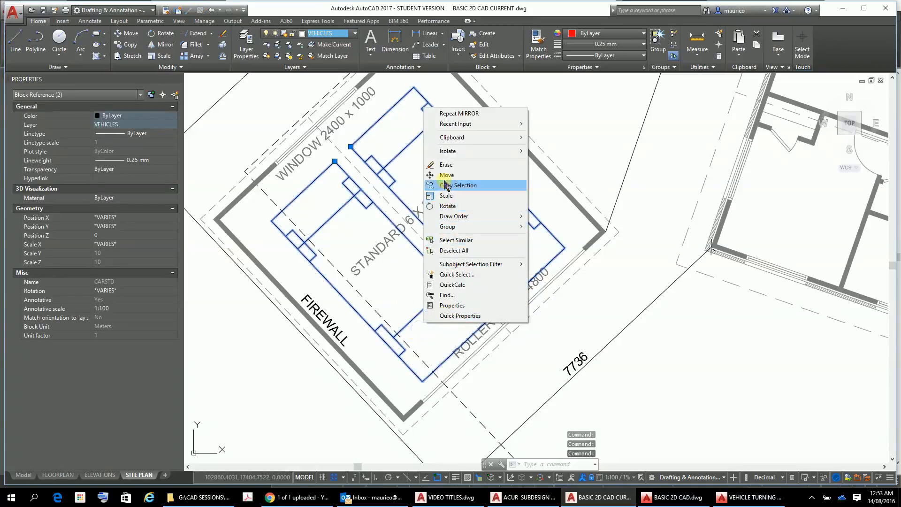
pyautogui.click(445, 176)
pyautogui.click(394, 301)
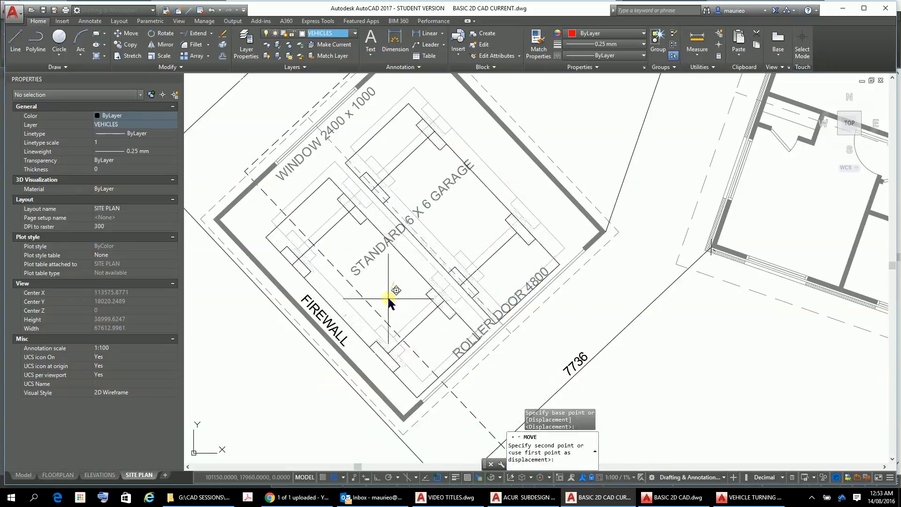
pyautogui.write('u')
pyautogui.press('Return')
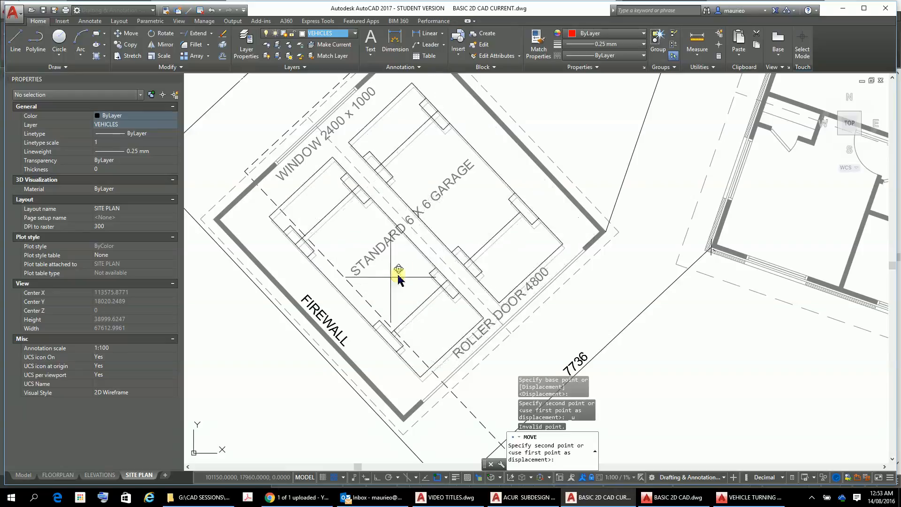
pyautogui.press('Escape')
pyautogui.press('Escape')
pyautogui.press('Escape')
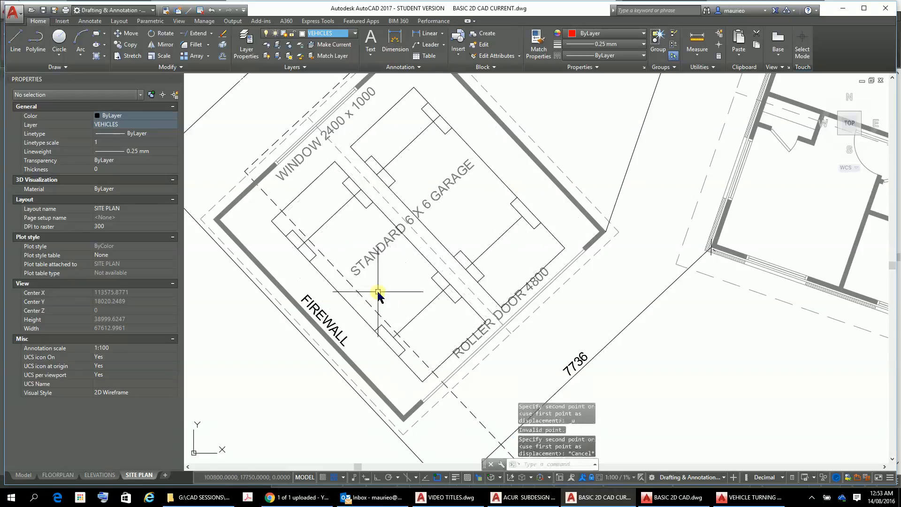
pyautogui.hotkey('ctrl', 'z')
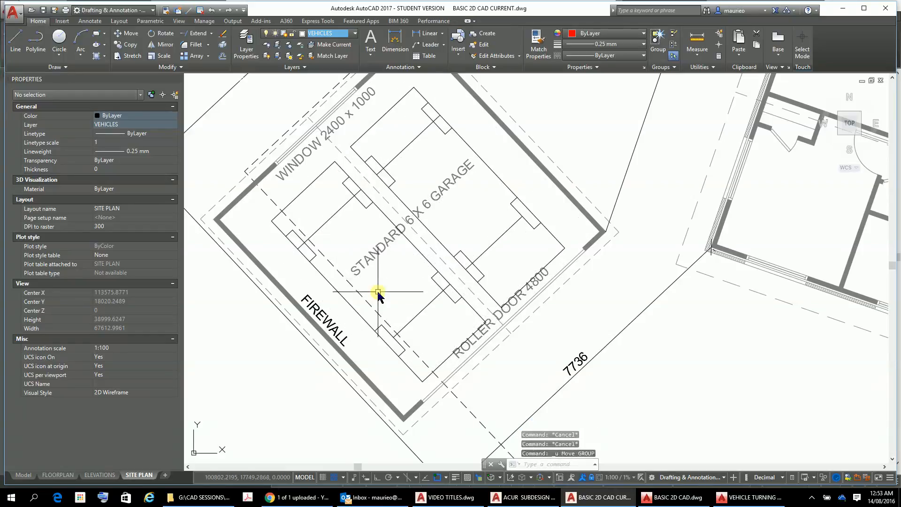
# Move both car blocks together slightly away from the roller door along the garage centreline, using a base point between the two cars
pyautogui.click(422, 253)
pyautogui.click(443, 243)
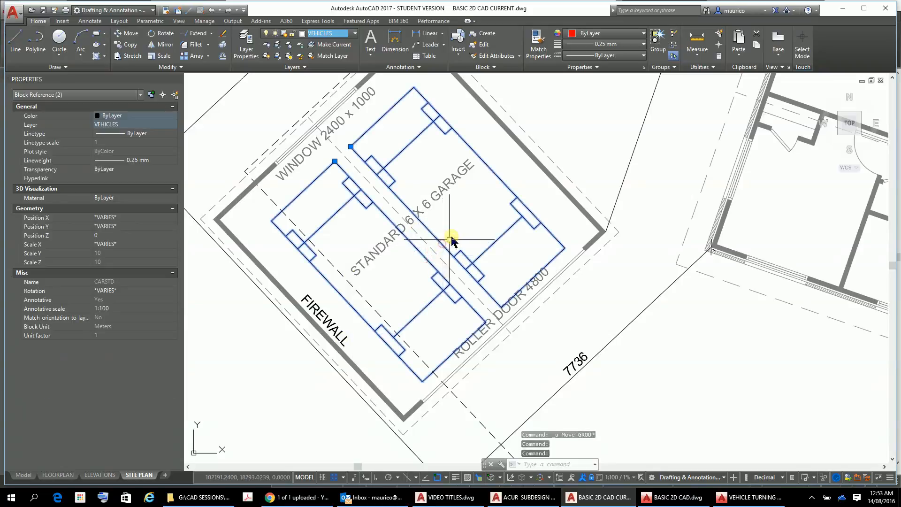
pyautogui.rightClick(461, 226)
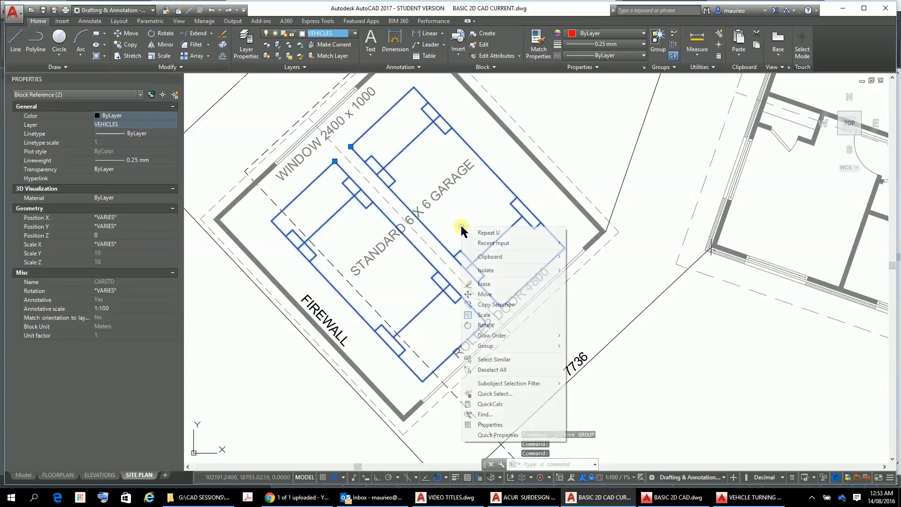
pyautogui.click(503, 296)
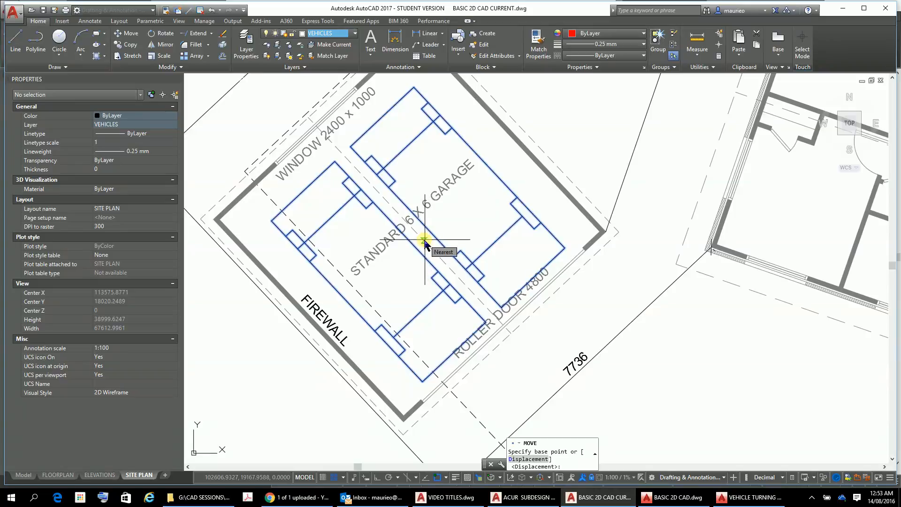
pyautogui.click(424, 240)
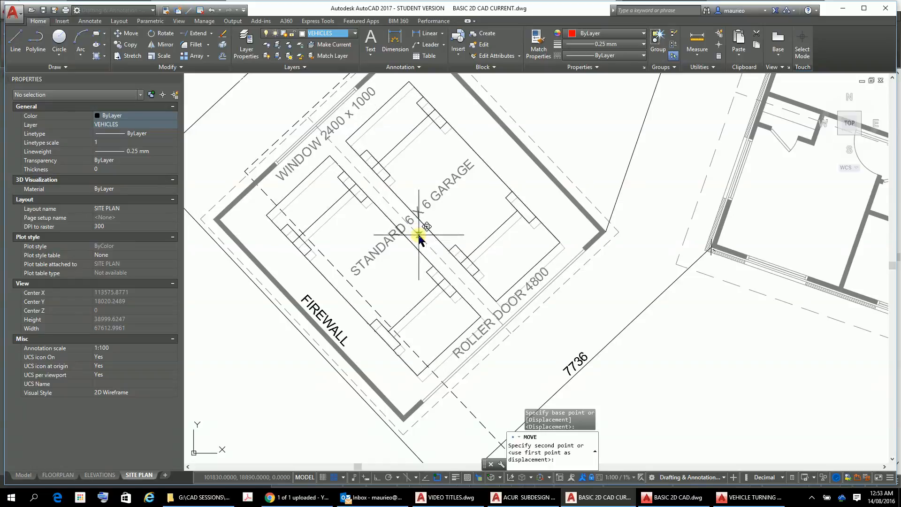
pyautogui.click(419, 239)
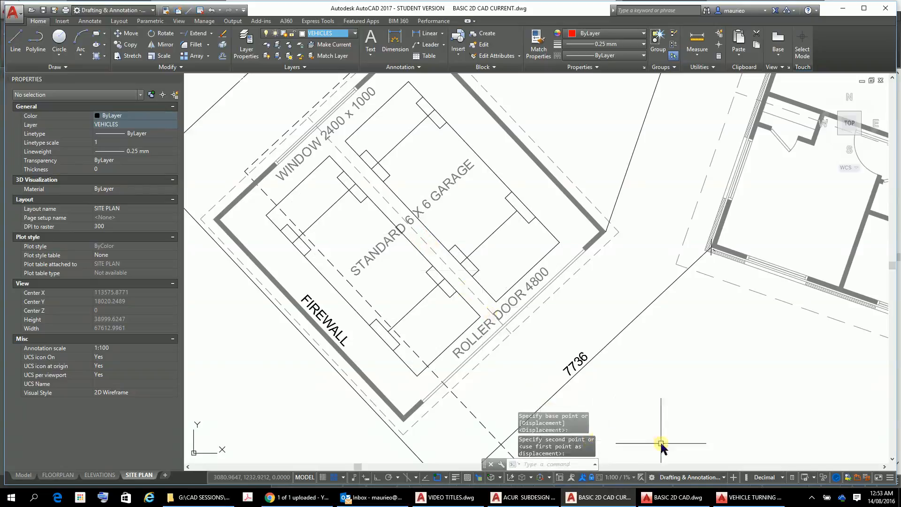
pyautogui.scroll(-3, 660, 378)
pyautogui.scroll(2, 654, 379)
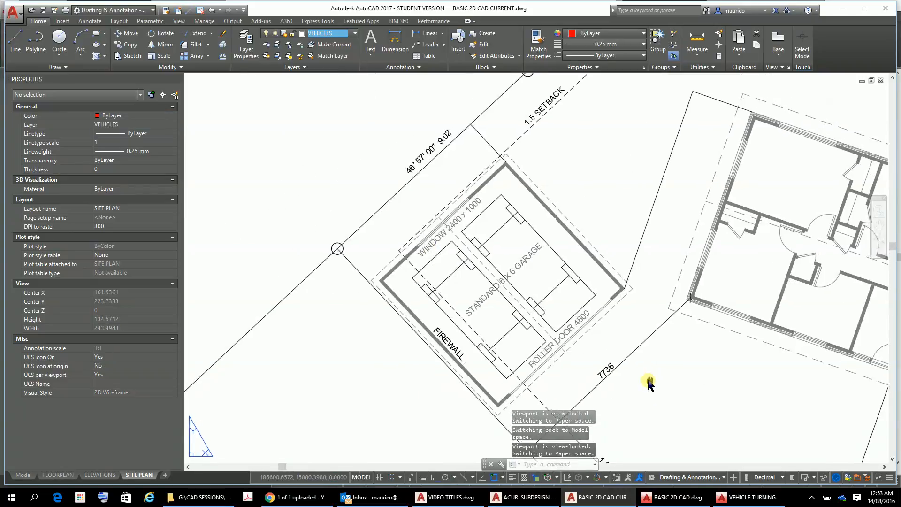
pyautogui.moveTo(650, 384); pyautogui.dragTo(614, 383, button='middle')
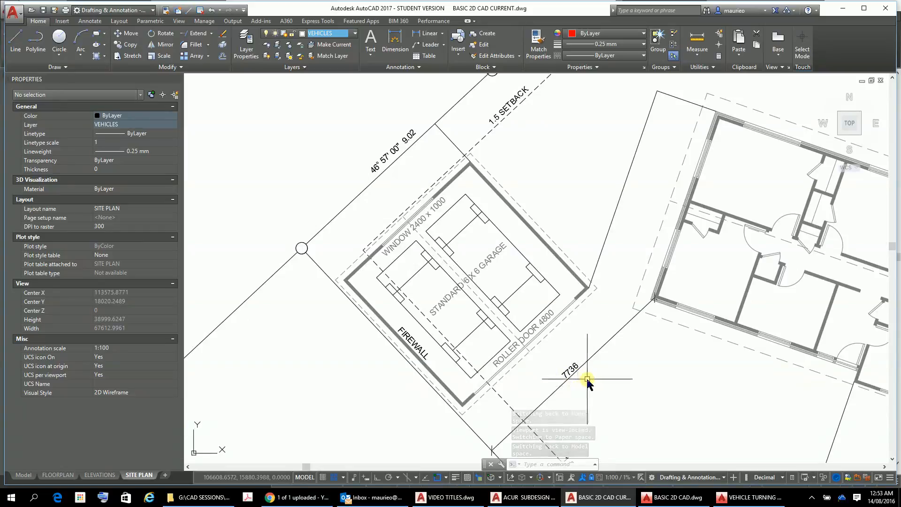
pyautogui.moveTo(617, 299)
pyautogui.mouseDown(button='middle')
pyautogui.moveTo(571, 359)
pyautogui.moveTo(478, 228)
pyautogui.moveTo(489, 229)
pyautogui.mouseUp(button='middle')
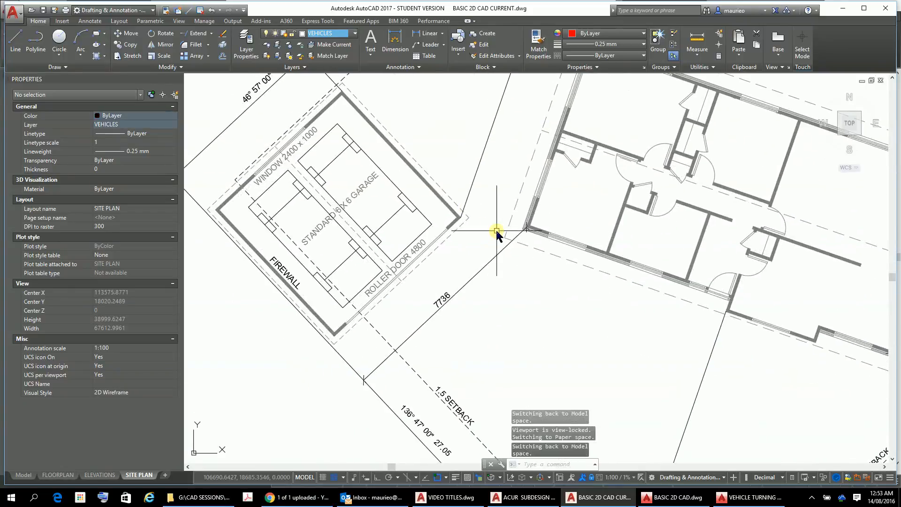
pyautogui.scroll(-1, 554, 285)
pyautogui.moveTo(564, 290); pyautogui.dragTo(567, 266, button='middle')
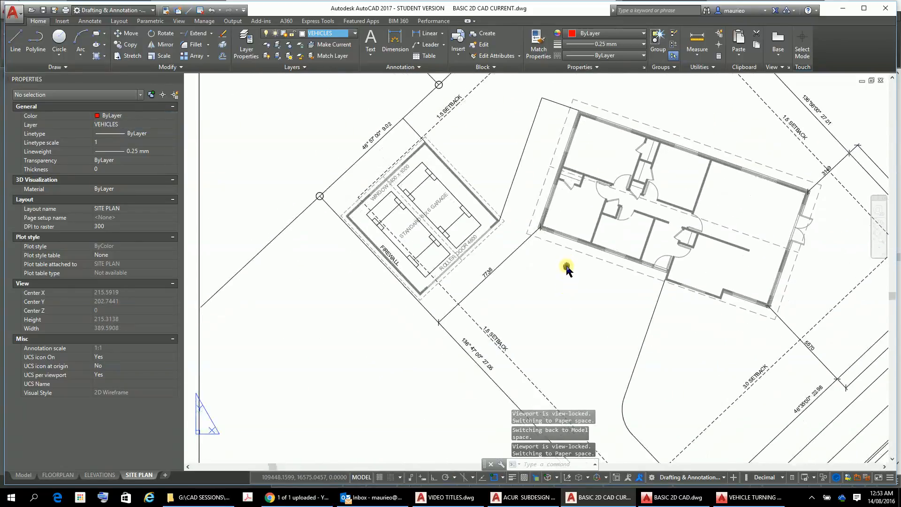